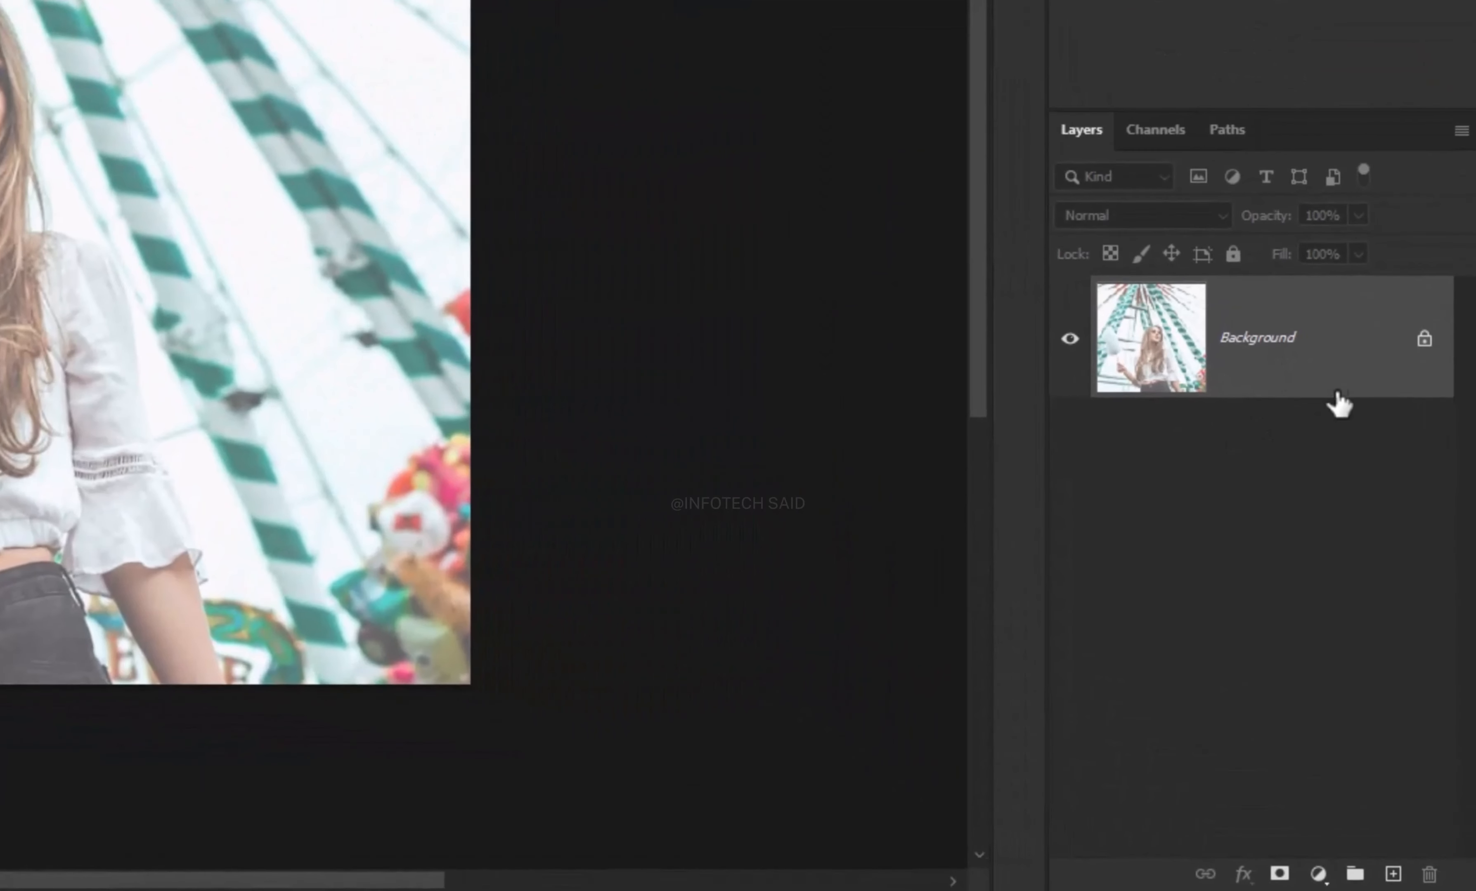
Step: Duplicate the Background layer and convert the copy to a Smart Object
{"action": "left_click", "coordinate": [1388, 572]}
{"action": "left_click_drag", "start_coordinate": [1319, 336], "coordinate": [1391, 871]}
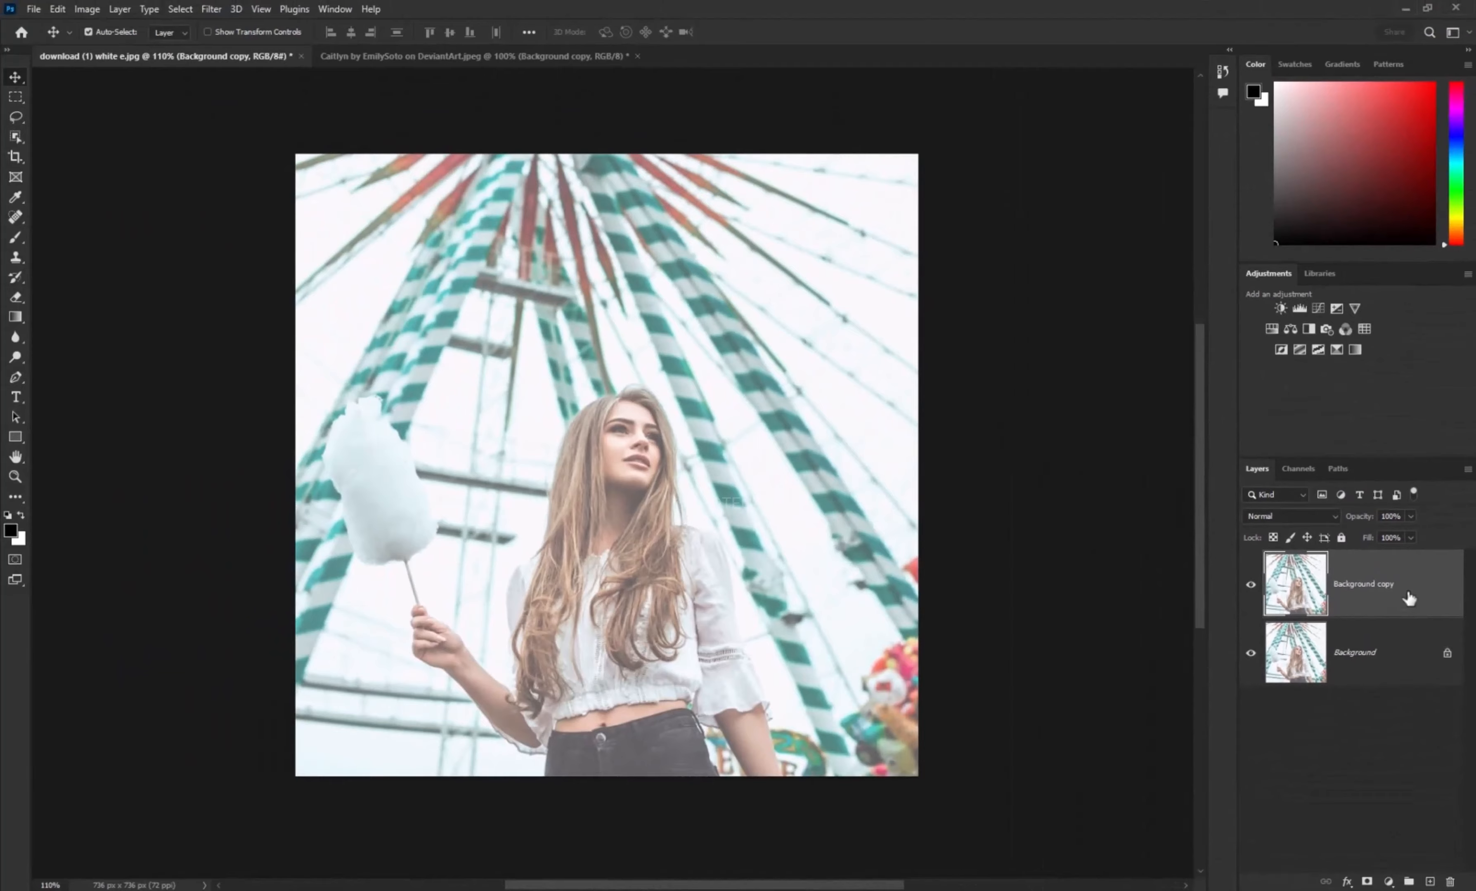
{"action": "right_click", "coordinate": [1397, 526]}
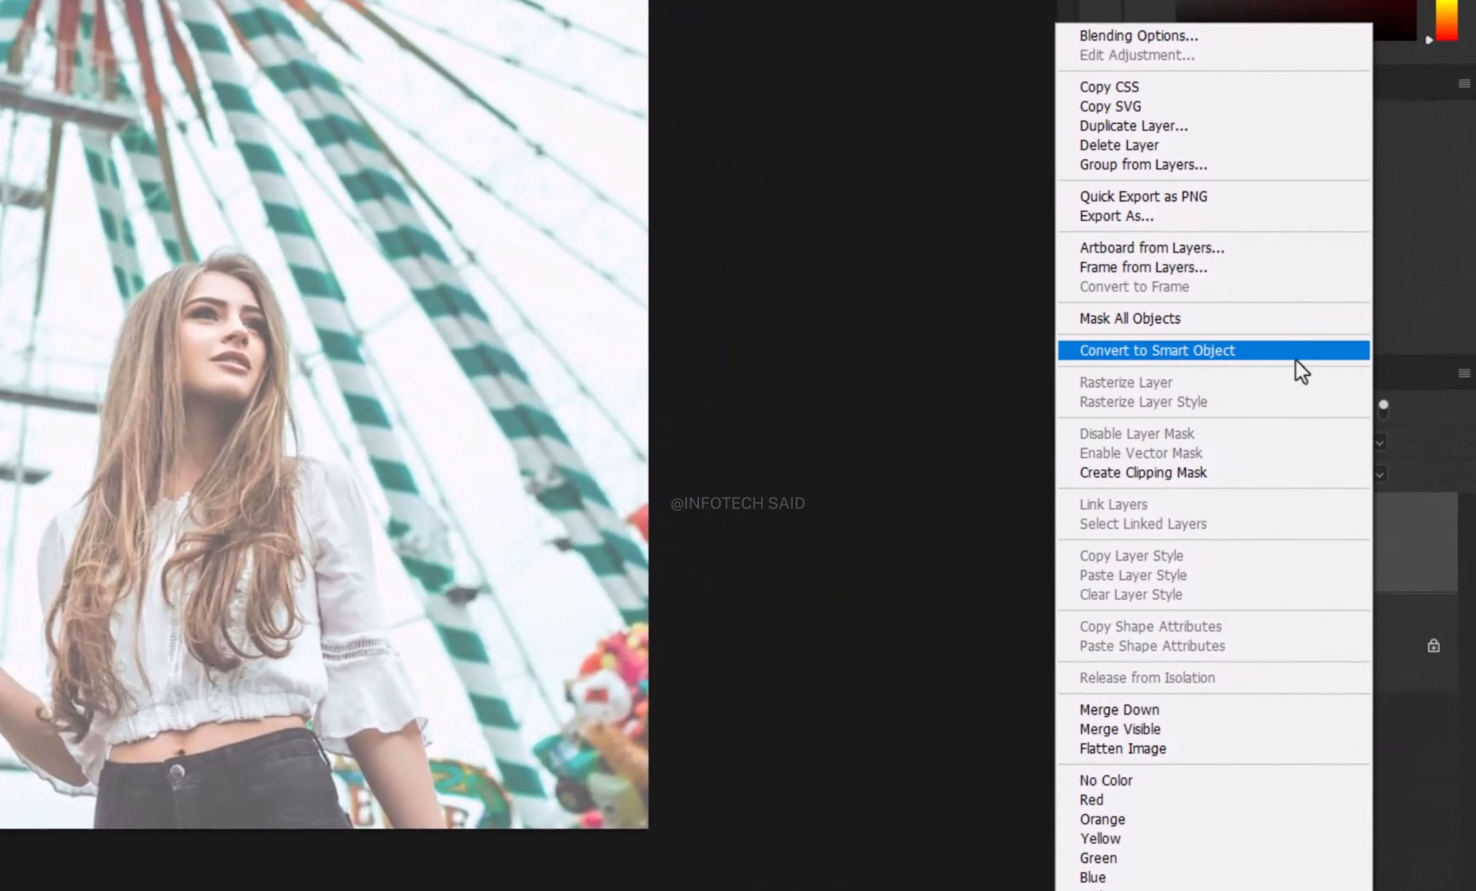
{"action": "left_click", "coordinate": [1296, 355]}
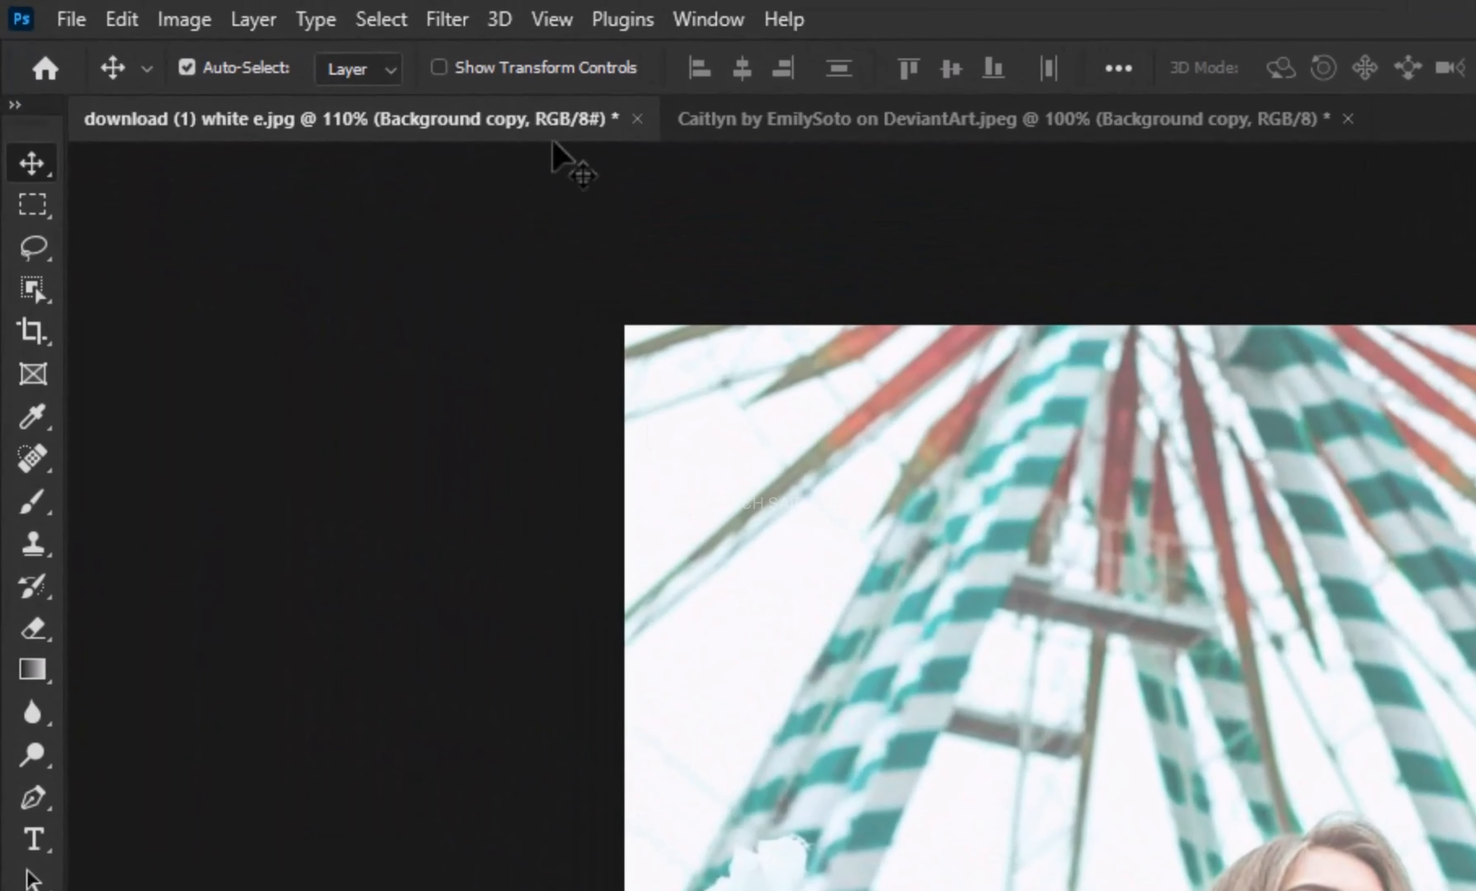
Step: Open the Camera Raw filter on the Smart Object and set the Basic white balance to Custom
{"action": "left_click", "coordinate": [447, 21]}
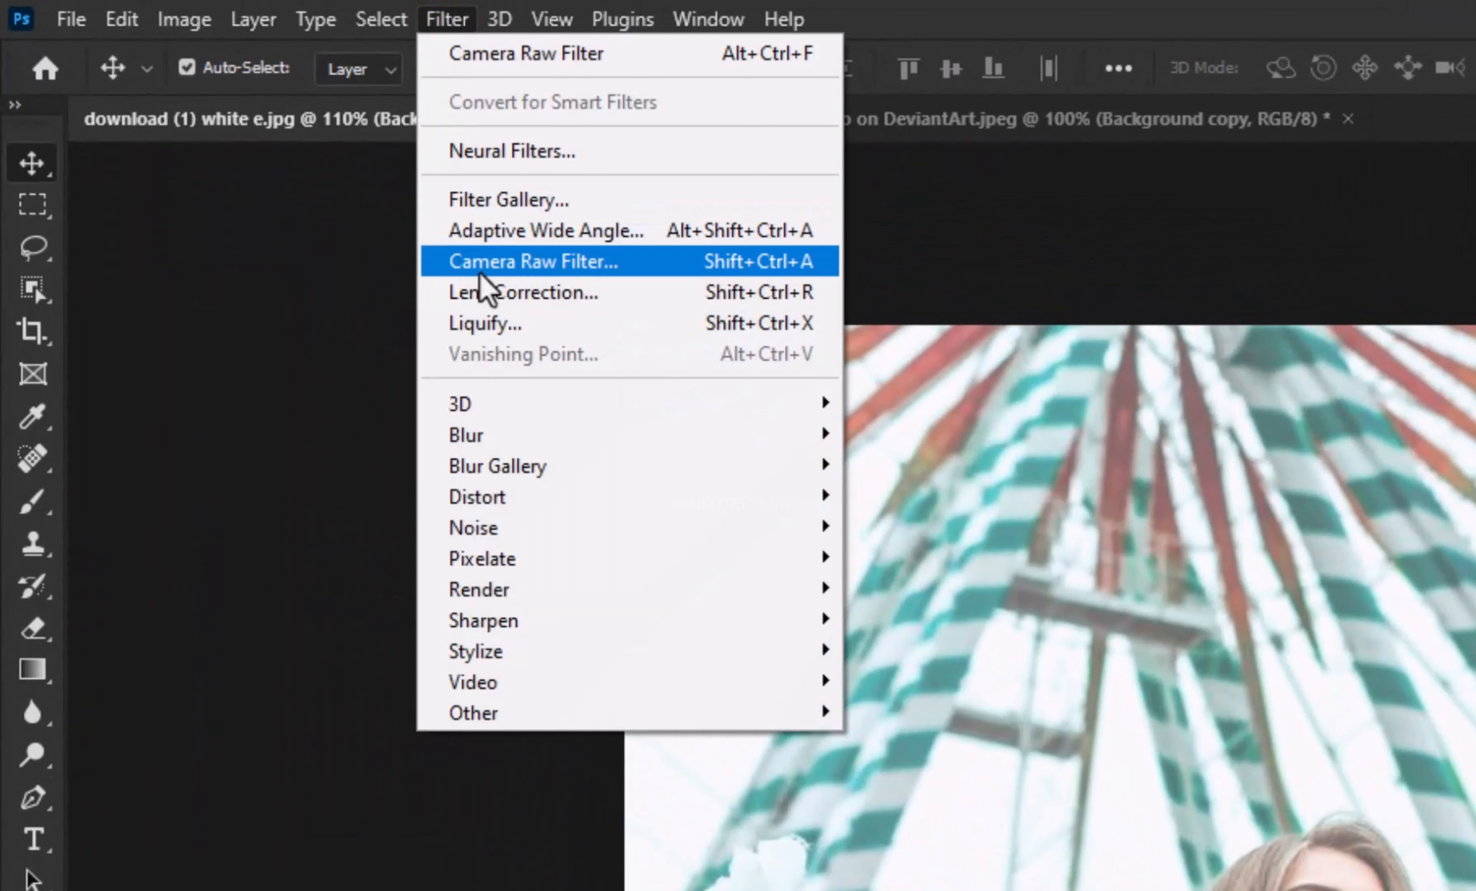
{"action": "left_click", "coordinate": [640, 275]}
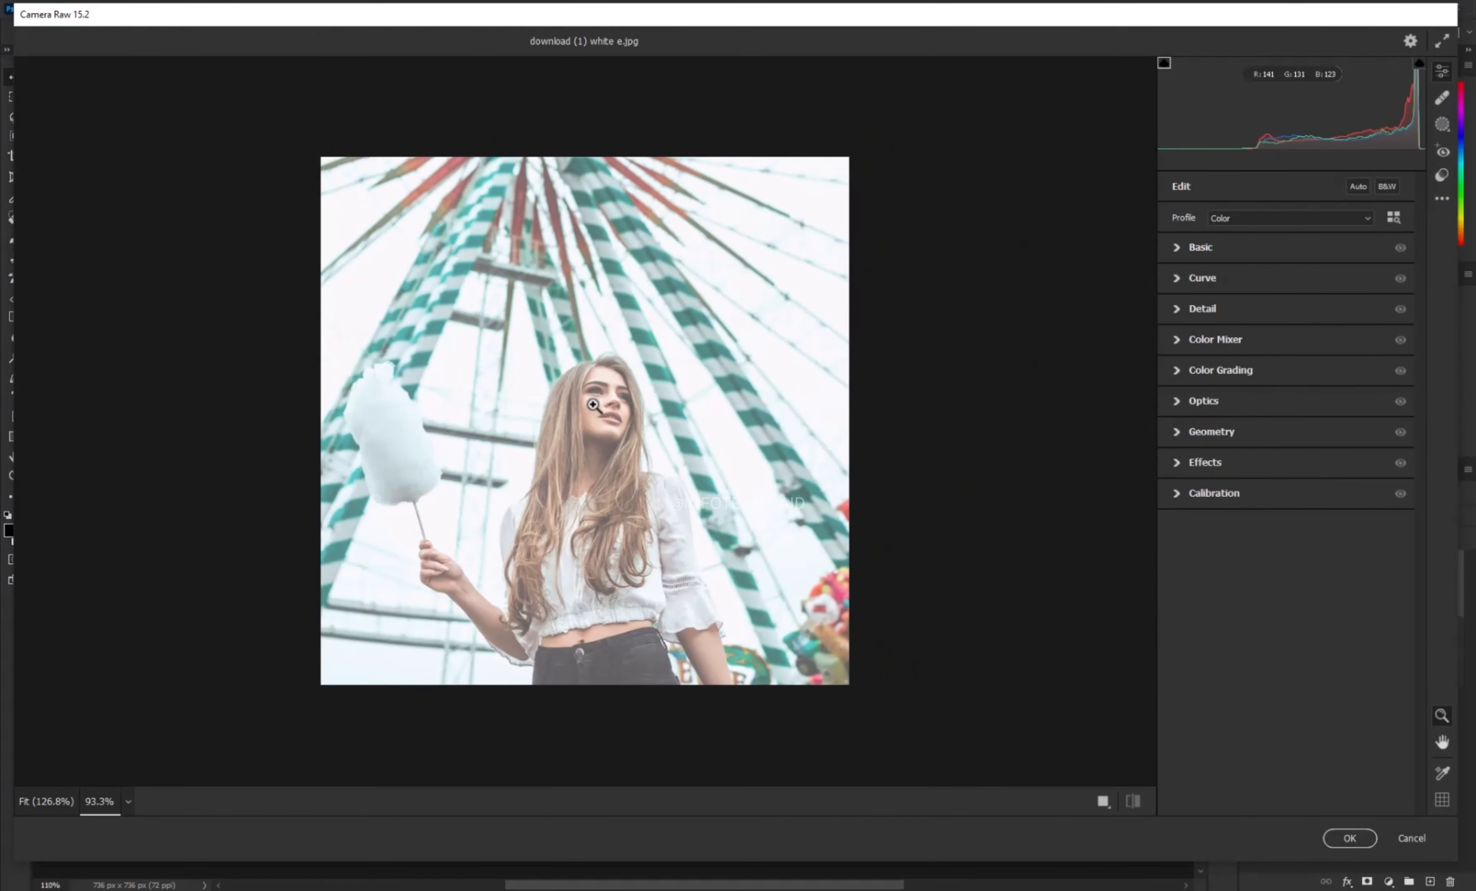
{"action": "left_click", "coordinate": [1179, 243]}
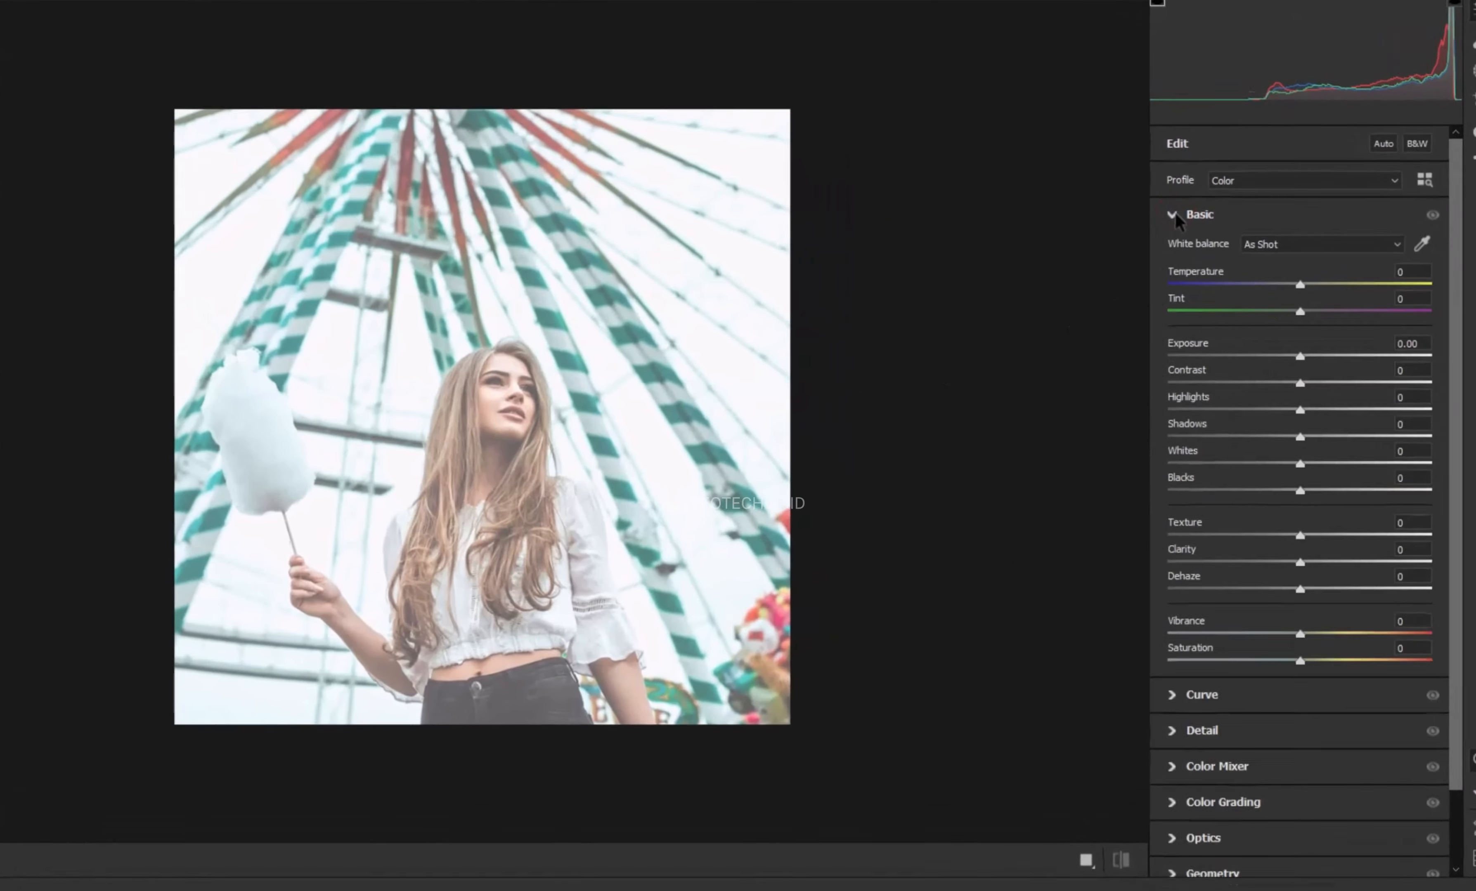
{"action": "left_click", "coordinate": [1415, 215]}
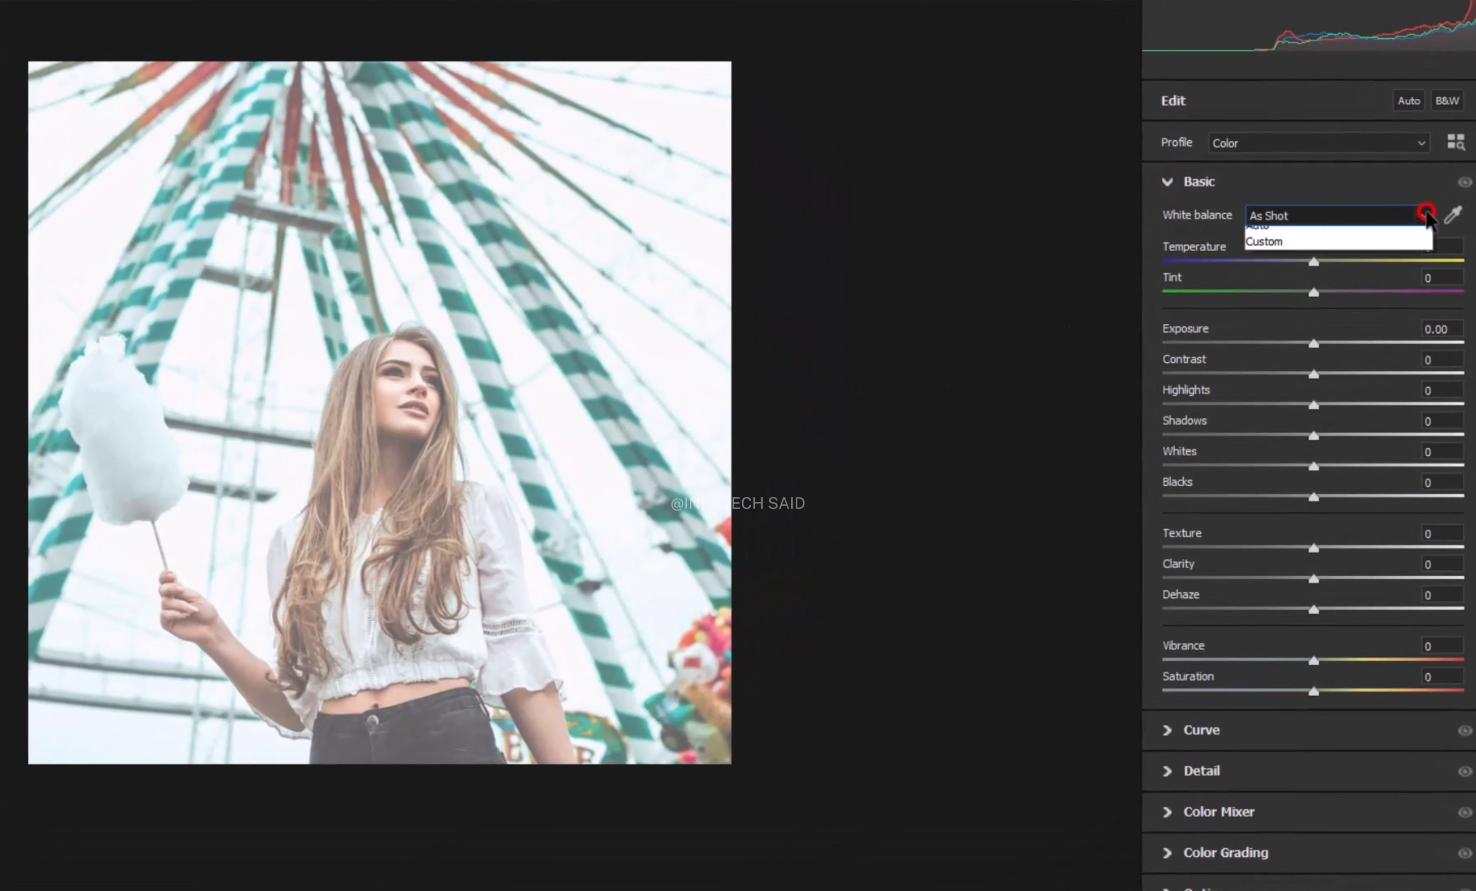
{"action": "left_click", "coordinate": [1386, 284]}
{"action": "left_click", "coordinate": [1414, 215]}
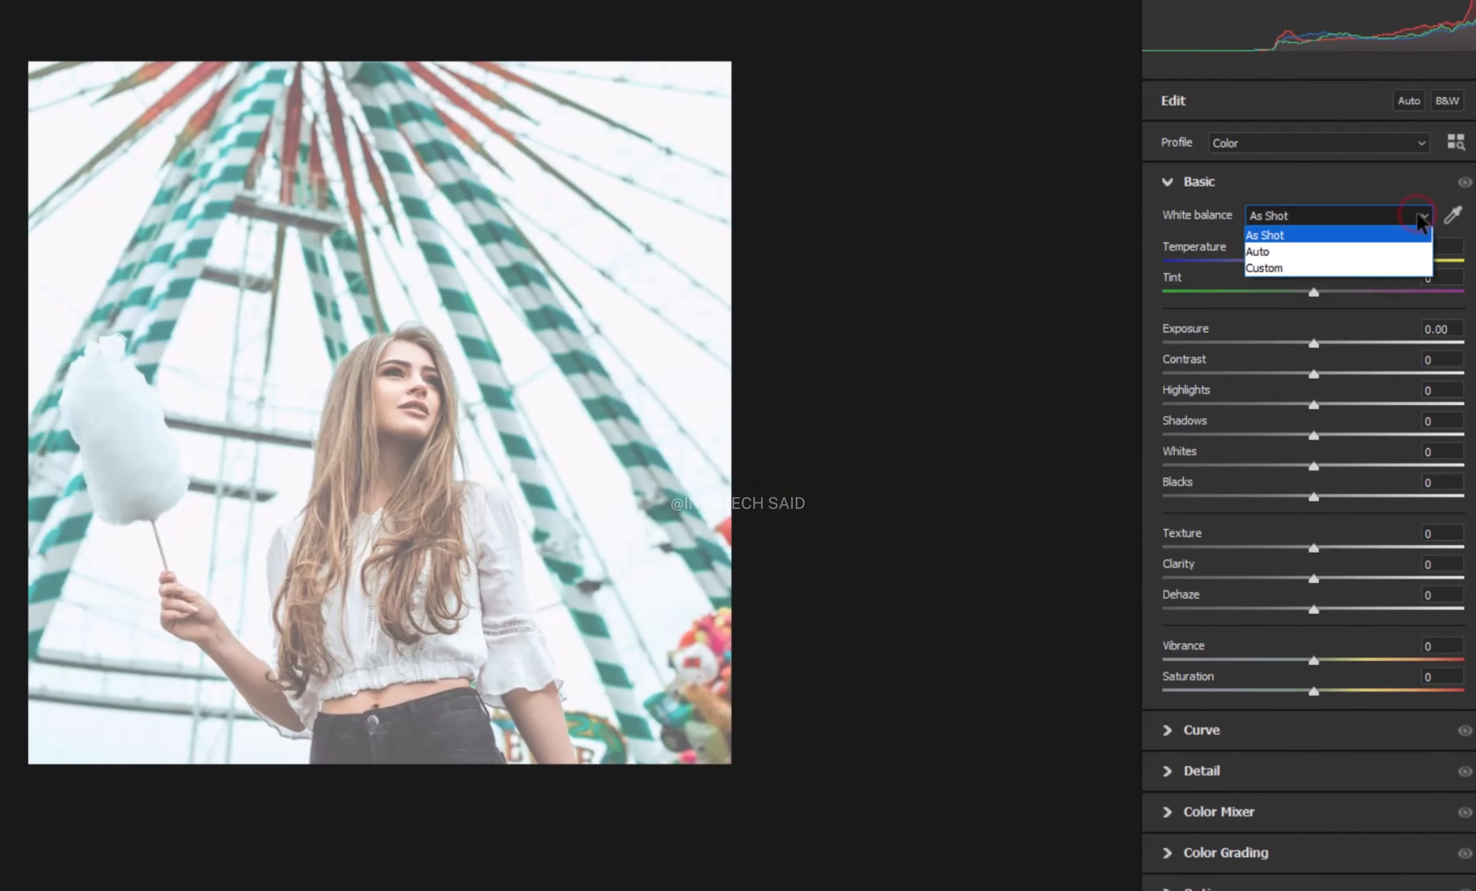
{"action": "left_click", "coordinate": [1332, 268]}
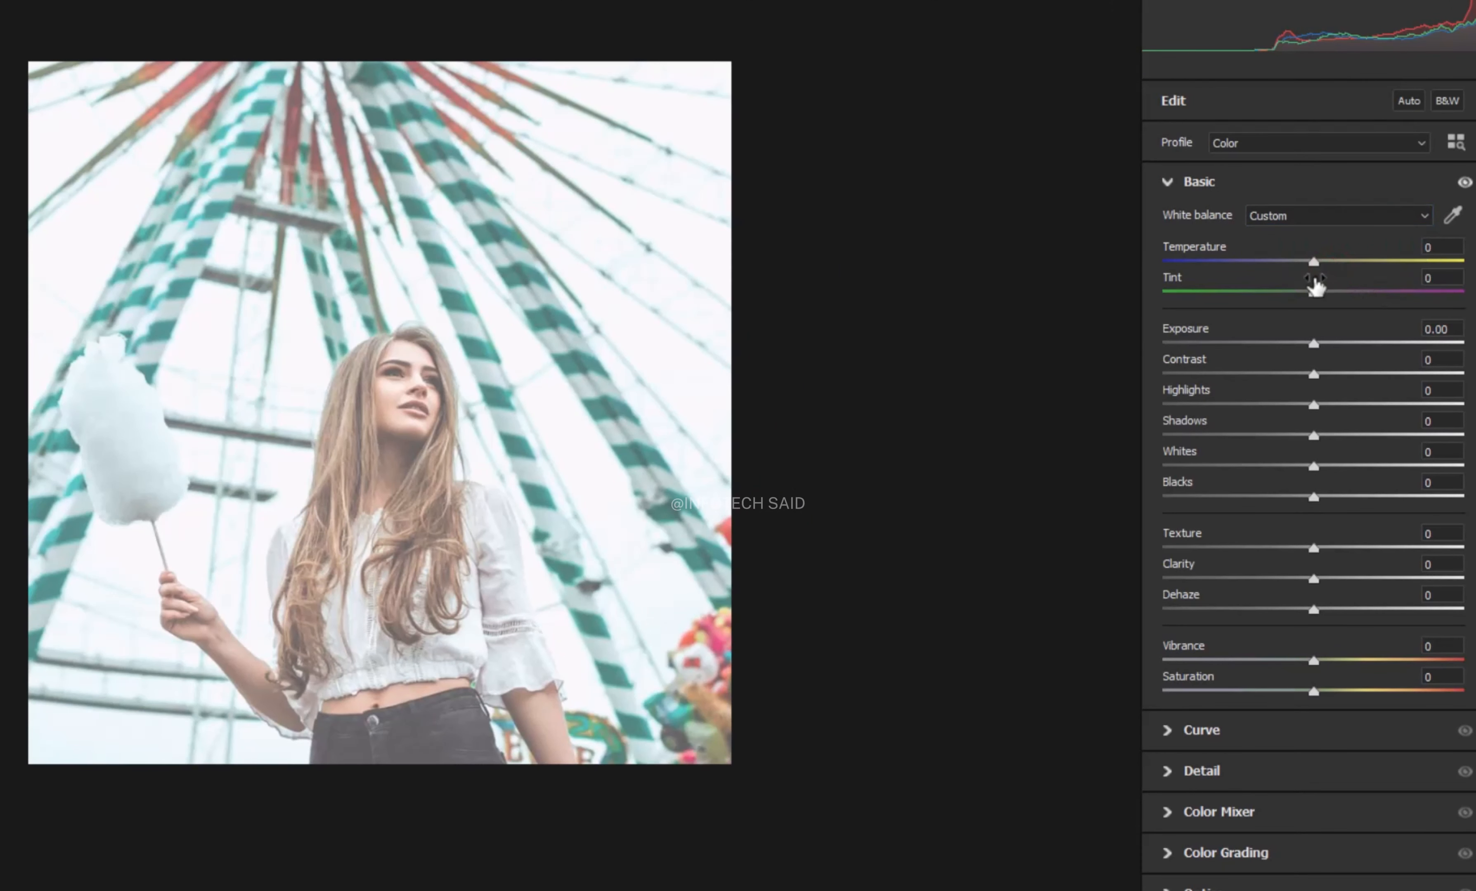
Step: Correct the colour cast by sampling the woman's white blouse sleeve with the white balance eyedropper
{"action": "left_click", "coordinate": [1451, 215]}
{"action": "key", "text": "ctrl+plus"}
{"action": "key", "text": "ctrl+plus"}
{"action": "key", "text": "ctrl+plus"}
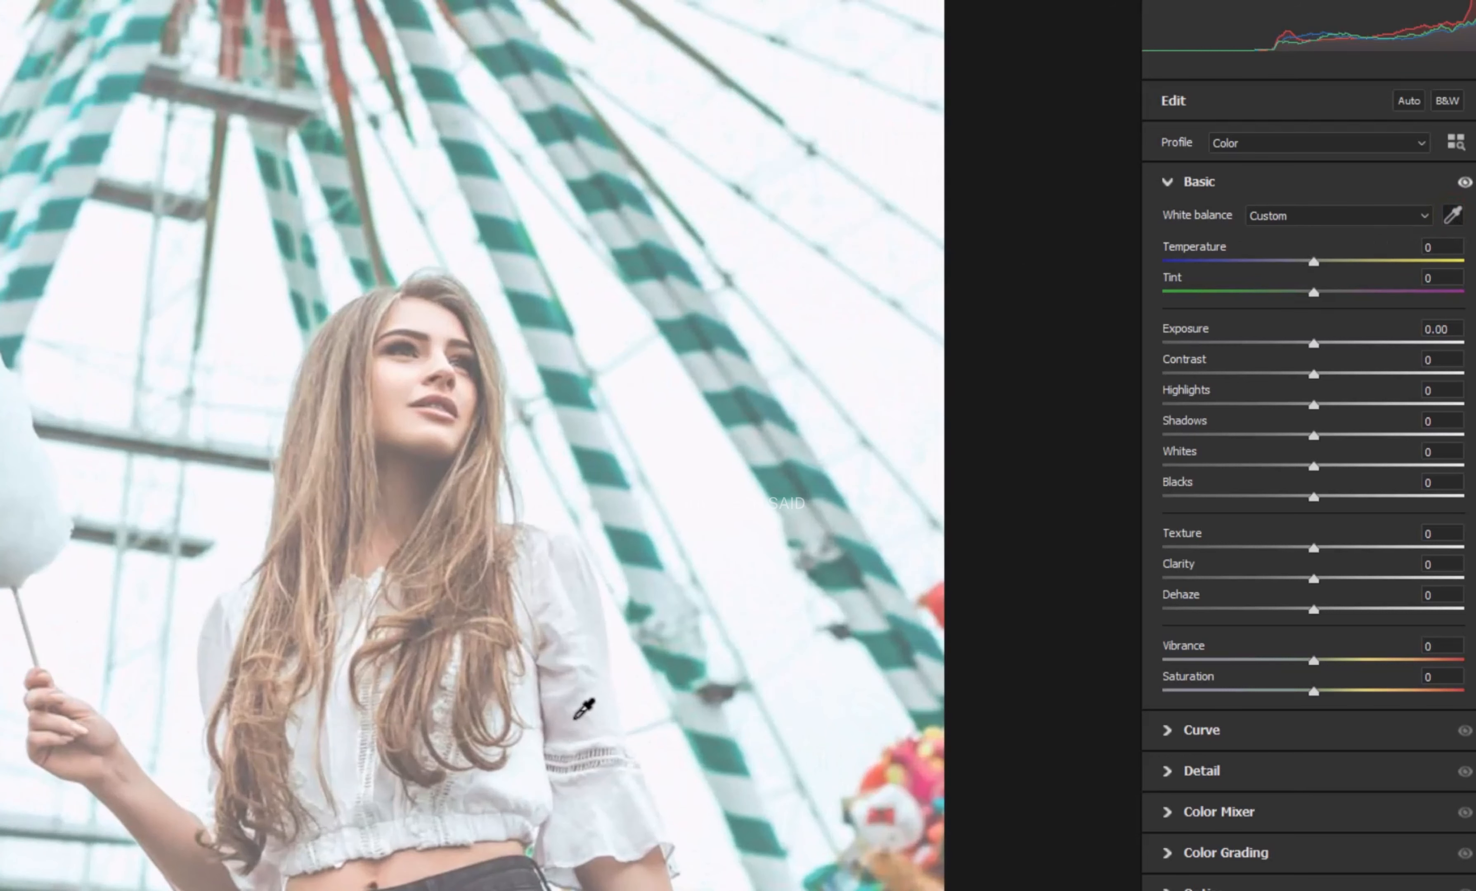
{"action": "left_click", "coordinate": [572, 694]}
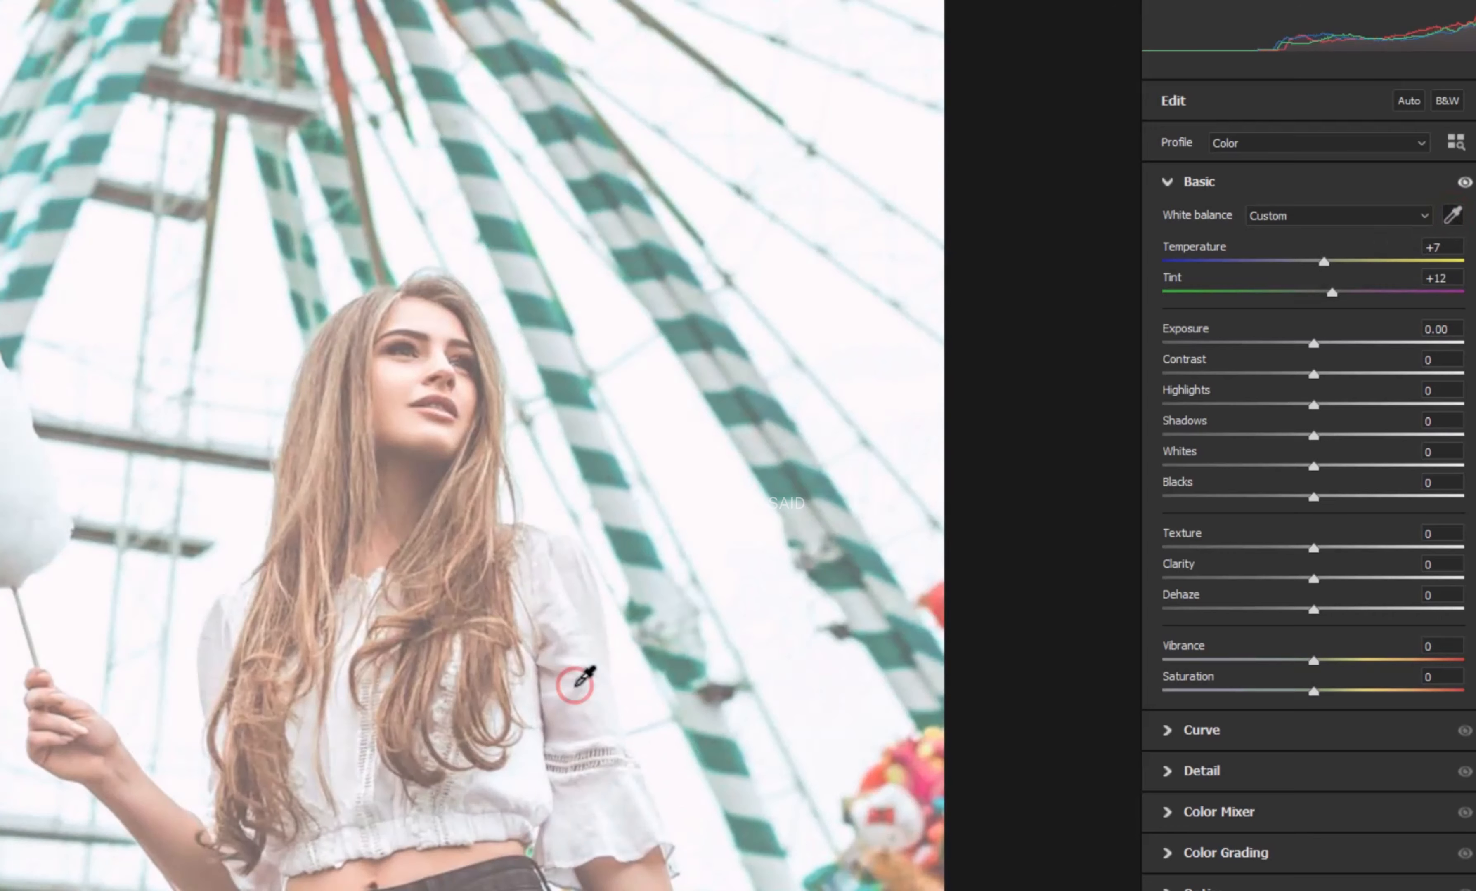
{"action": "key", "text": "ctrl+0"}
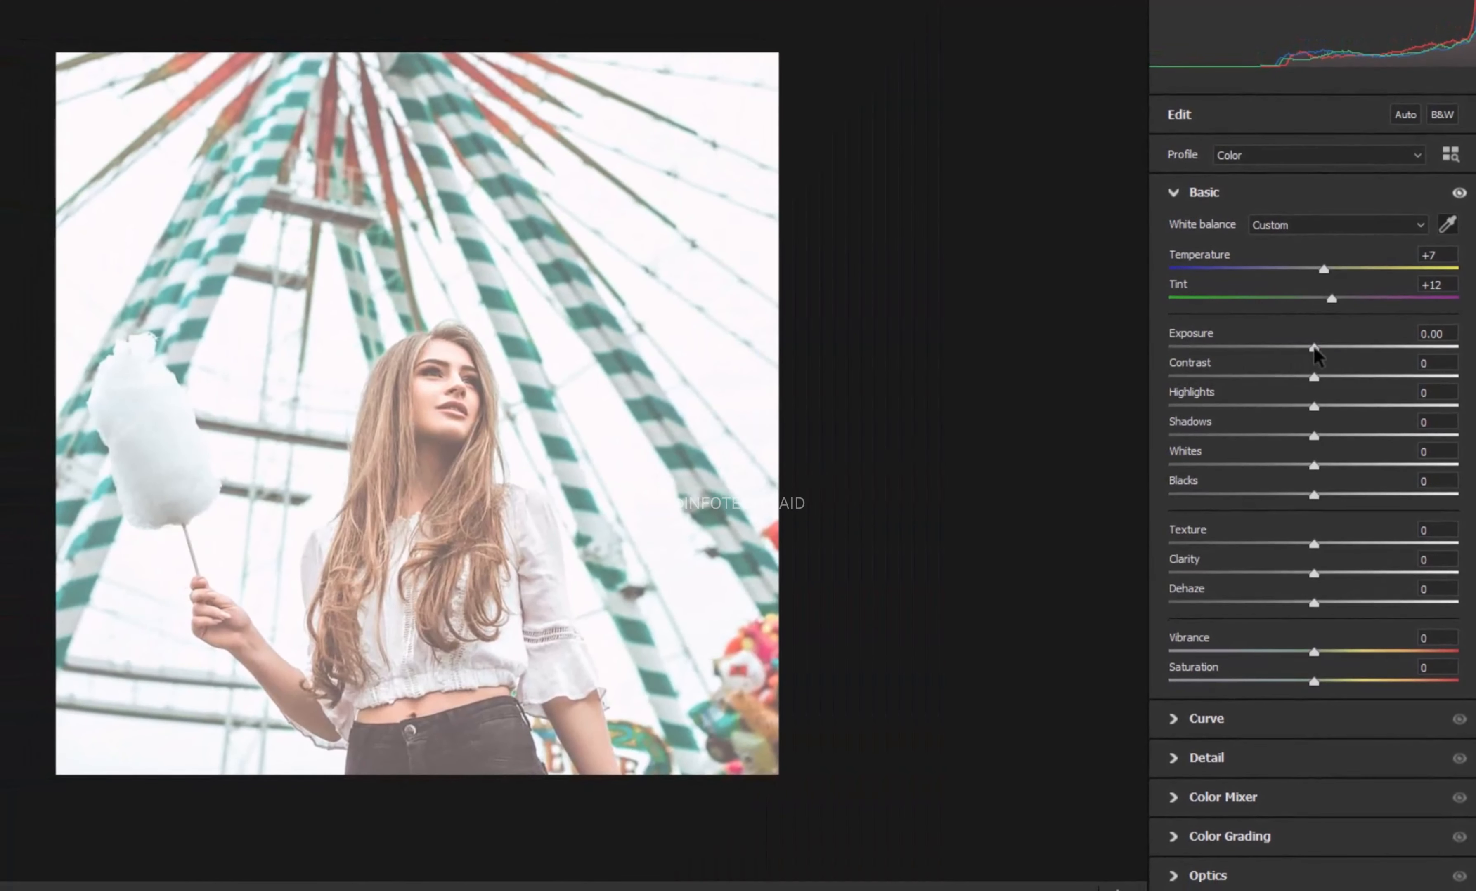
Step: Set Exposure to -0.50, Contrast to +45, Highlights to -20, Shadows to -21, Whites to -30 and Blacks to -21
{"action": "left_click_drag", "start_coordinate": [1312, 348], "coordinate": [1370, 369]}
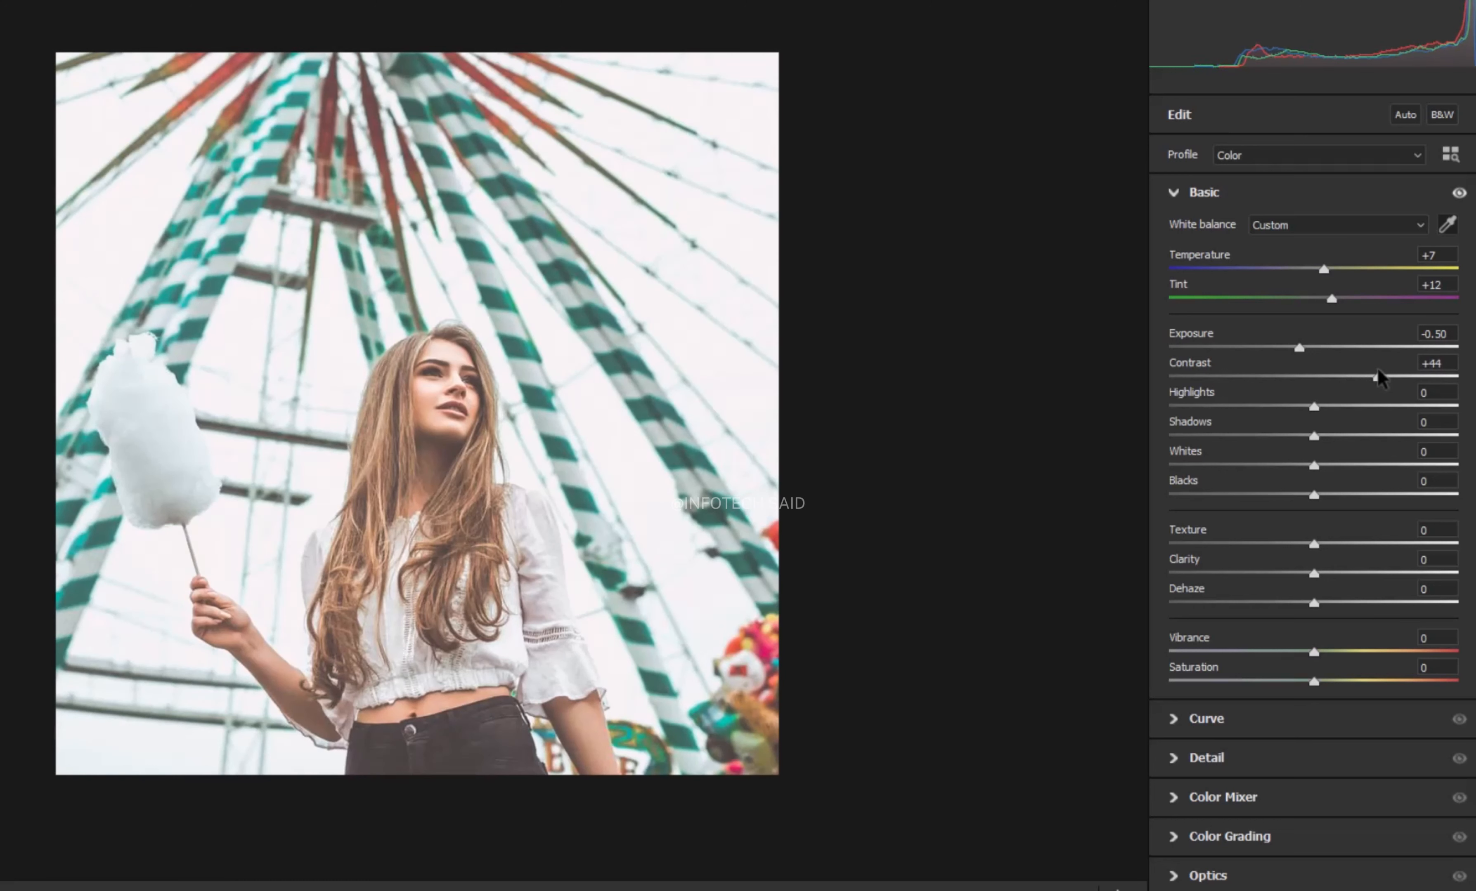
{"action": "left_click_drag", "start_coordinate": [1376, 368], "coordinate": [1296, 468]}
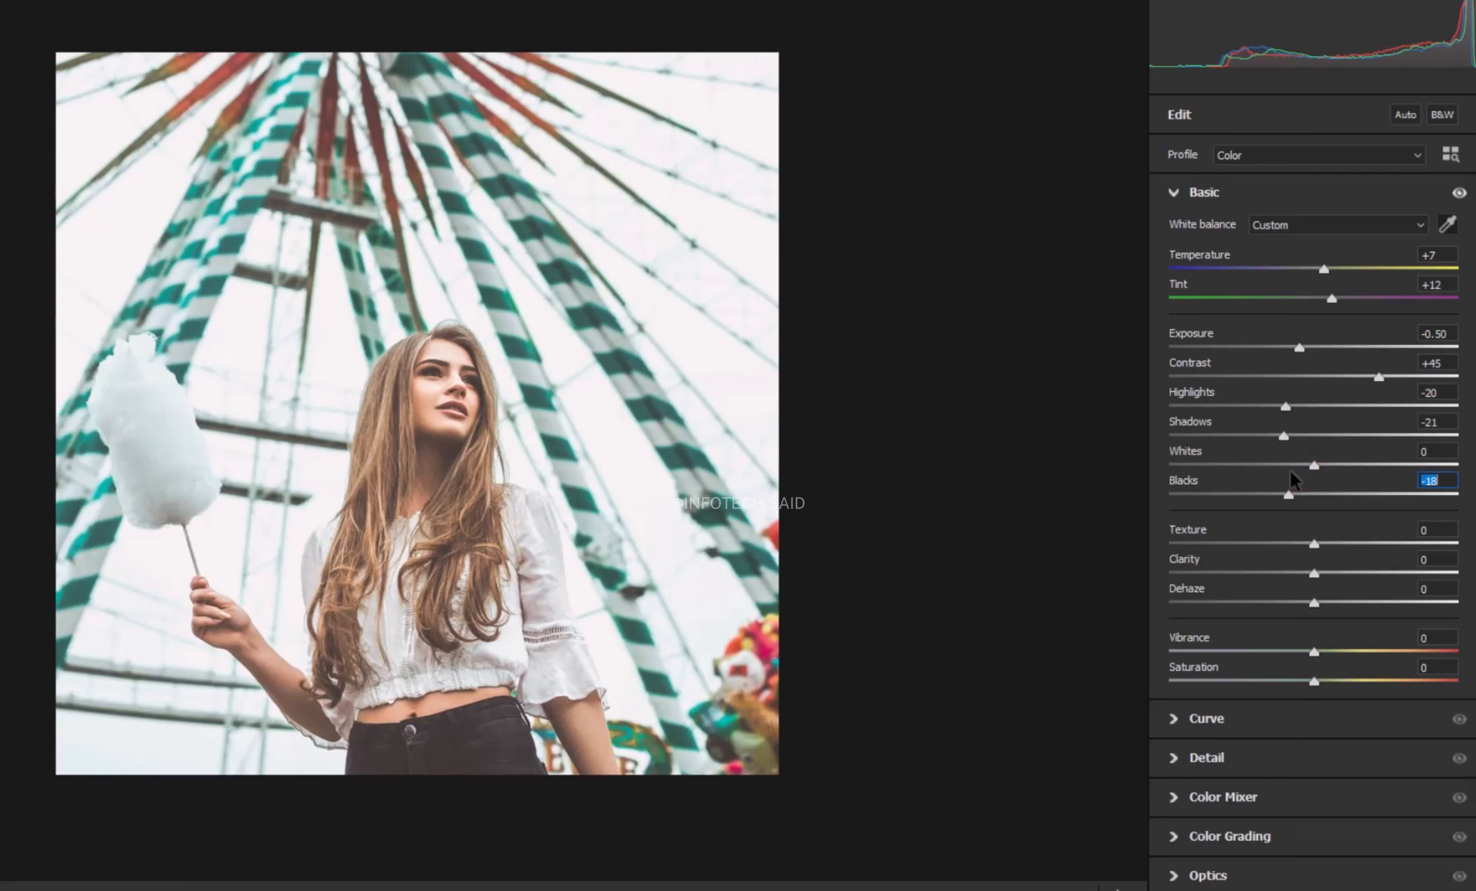
{"action": "left_click_drag", "start_coordinate": [1288, 470], "coordinate": [1272, 469]}
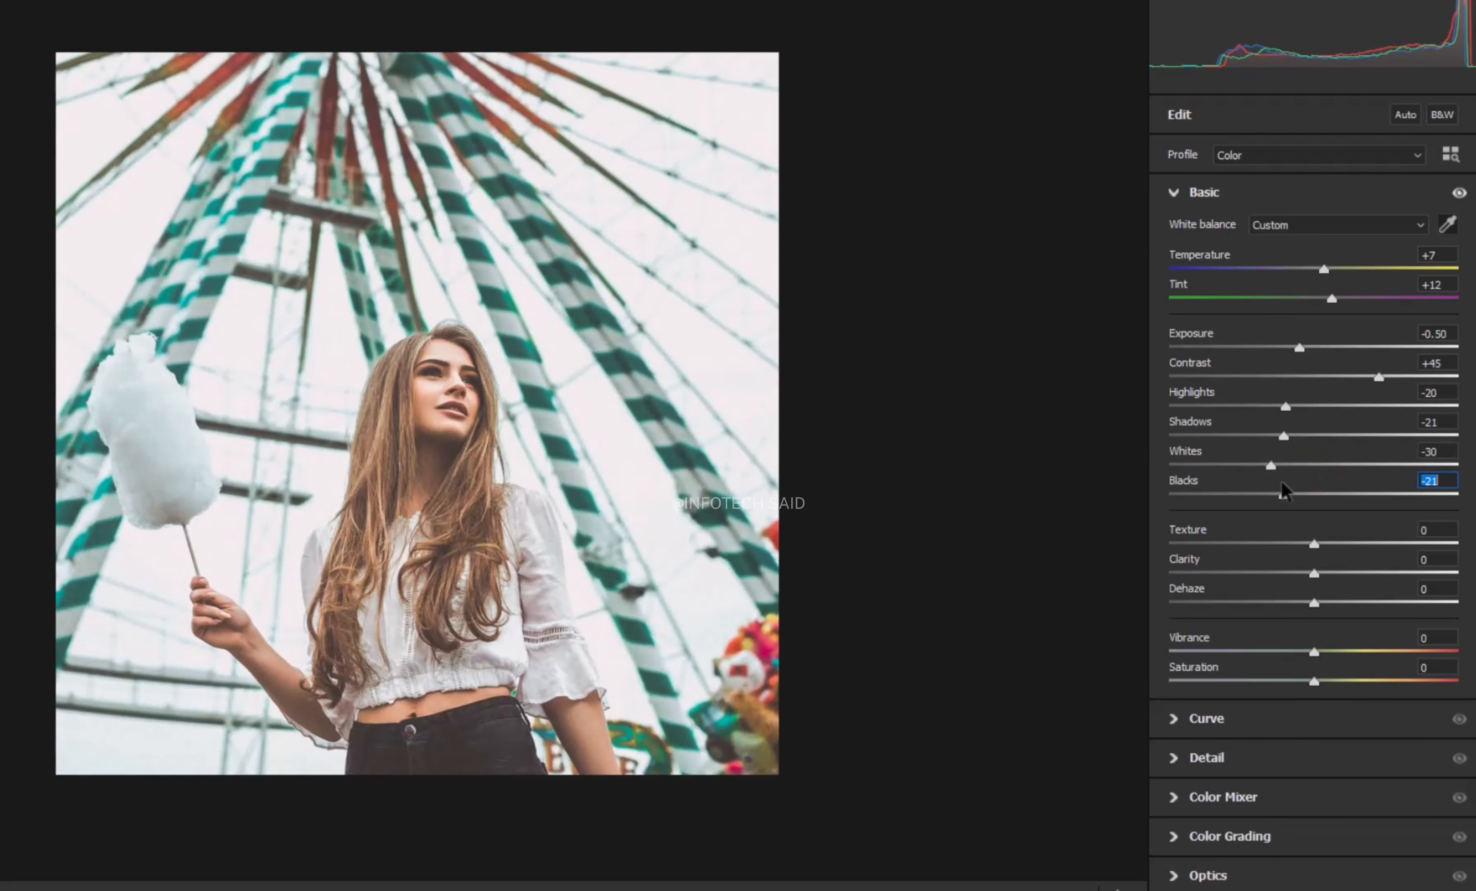
Step: Set Texture to +20 and Clarity to -25, and raise Dehaze, Vibrance and Saturation in the Basic adjustments
{"action": "left_click_drag", "start_coordinate": [1314, 544], "coordinate": [1342, 540]}
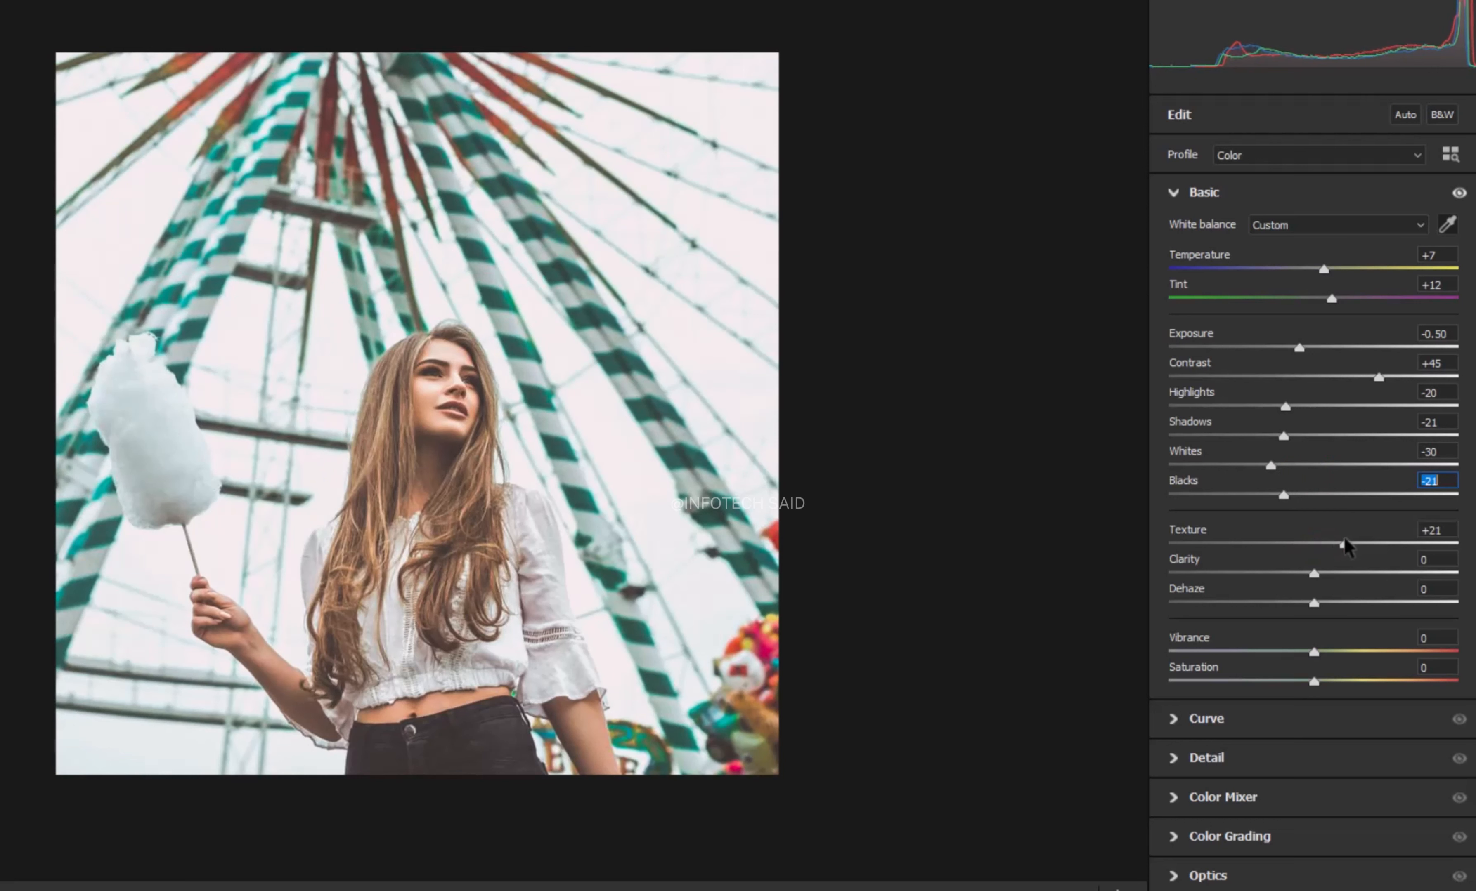
{"action": "left_click_drag", "start_coordinate": [1313, 572], "coordinate": [1356, 601]}
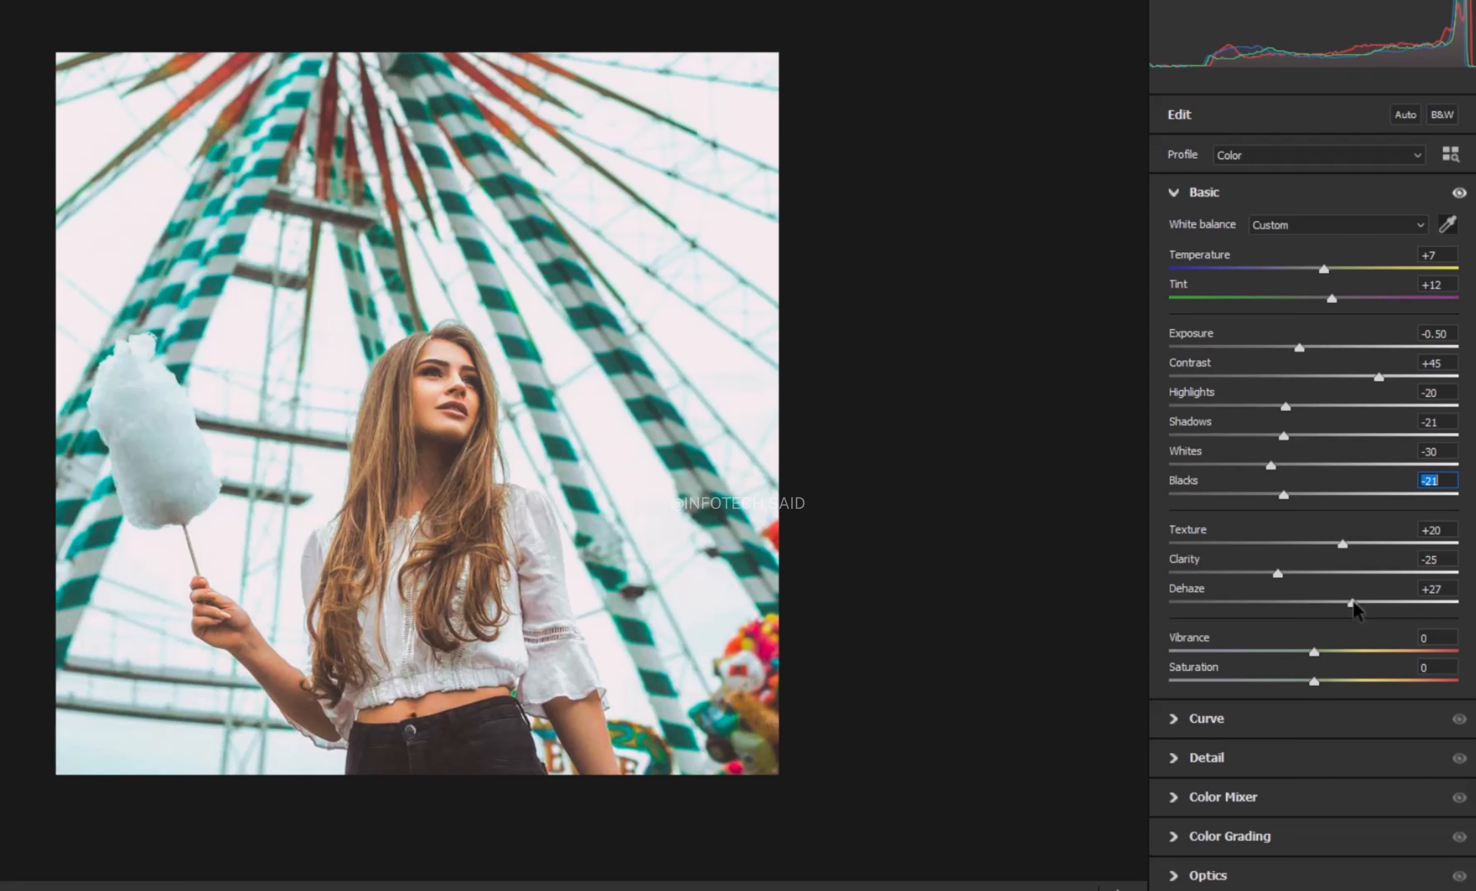
{"action": "left_click_drag", "start_coordinate": [1356, 600], "coordinate": [1358, 597]}
{"action": "left_click_drag", "start_coordinate": [1325, 650], "coordinate": [1335, 649]}
{"action": "left_click_drag", "start_coordinate": [1312, 681], "coordinate": [1318, 682]}
{"action": "left_click", "coordinate": [1174, 192]}
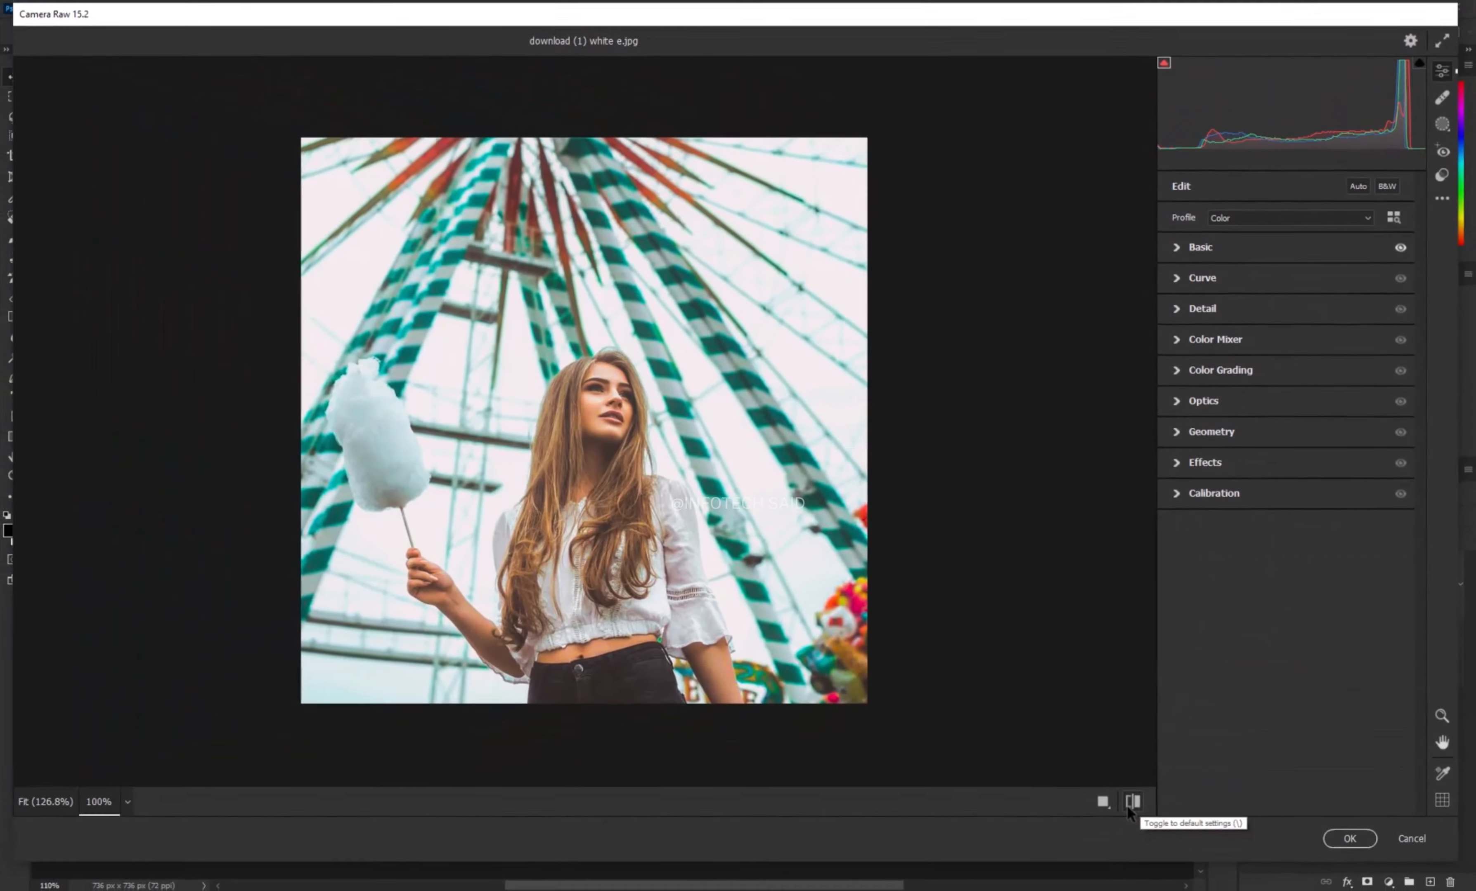
Step: Compare the adjusted ferris wheel photo with its default settings and apply the Camera Raw filter
{"action": "left_click", "coordinate": [1132, 801]}
{"action": "left_click", "coordinate": [1132, 802]}
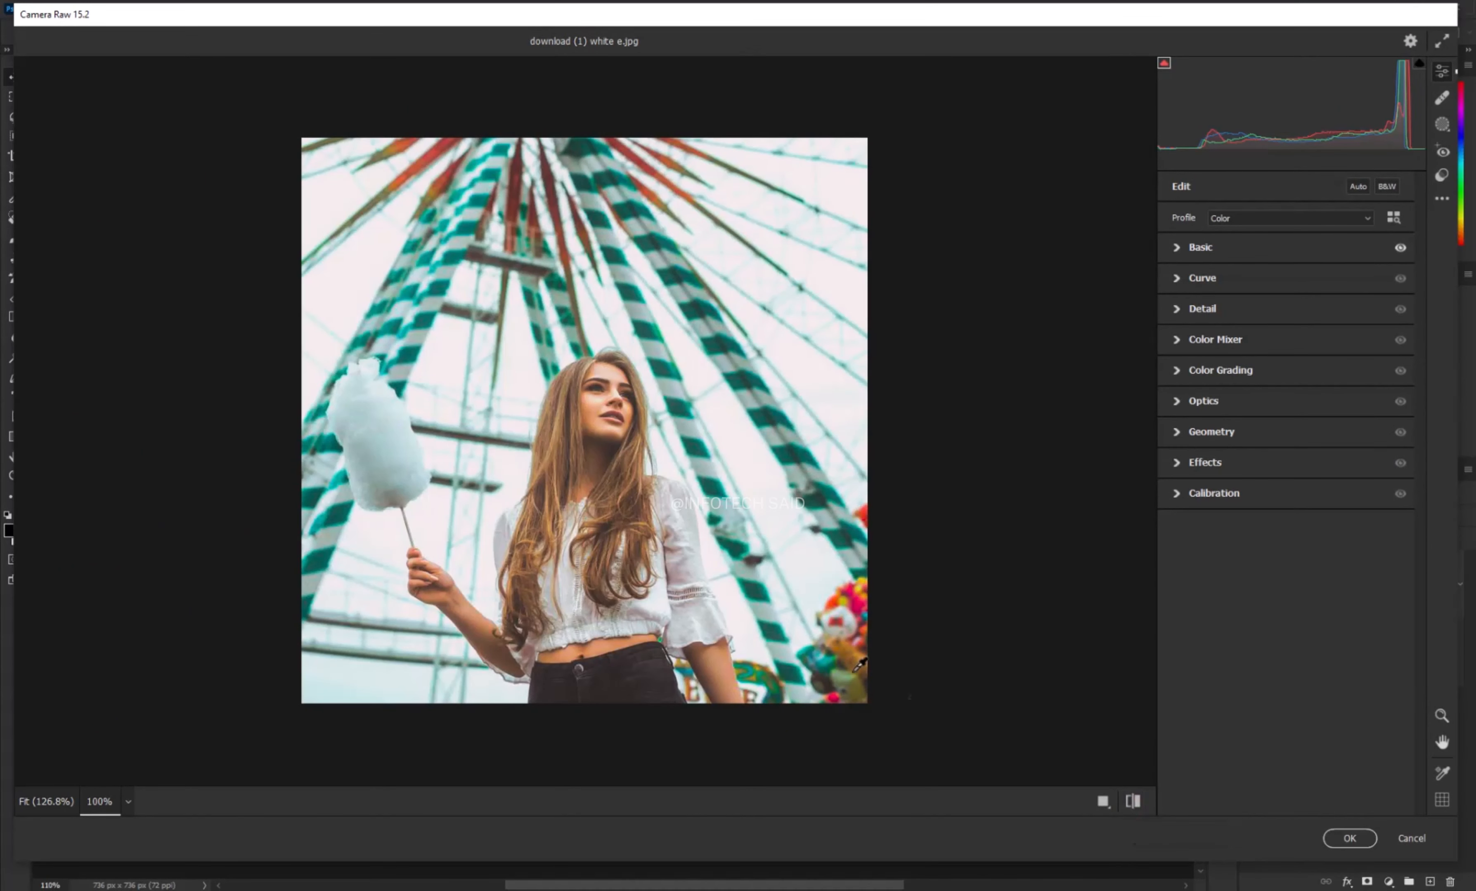
{"action": "scroll", "coordinate": [667, 508], "scroll_direction": "up", "scroll_amount": 2}
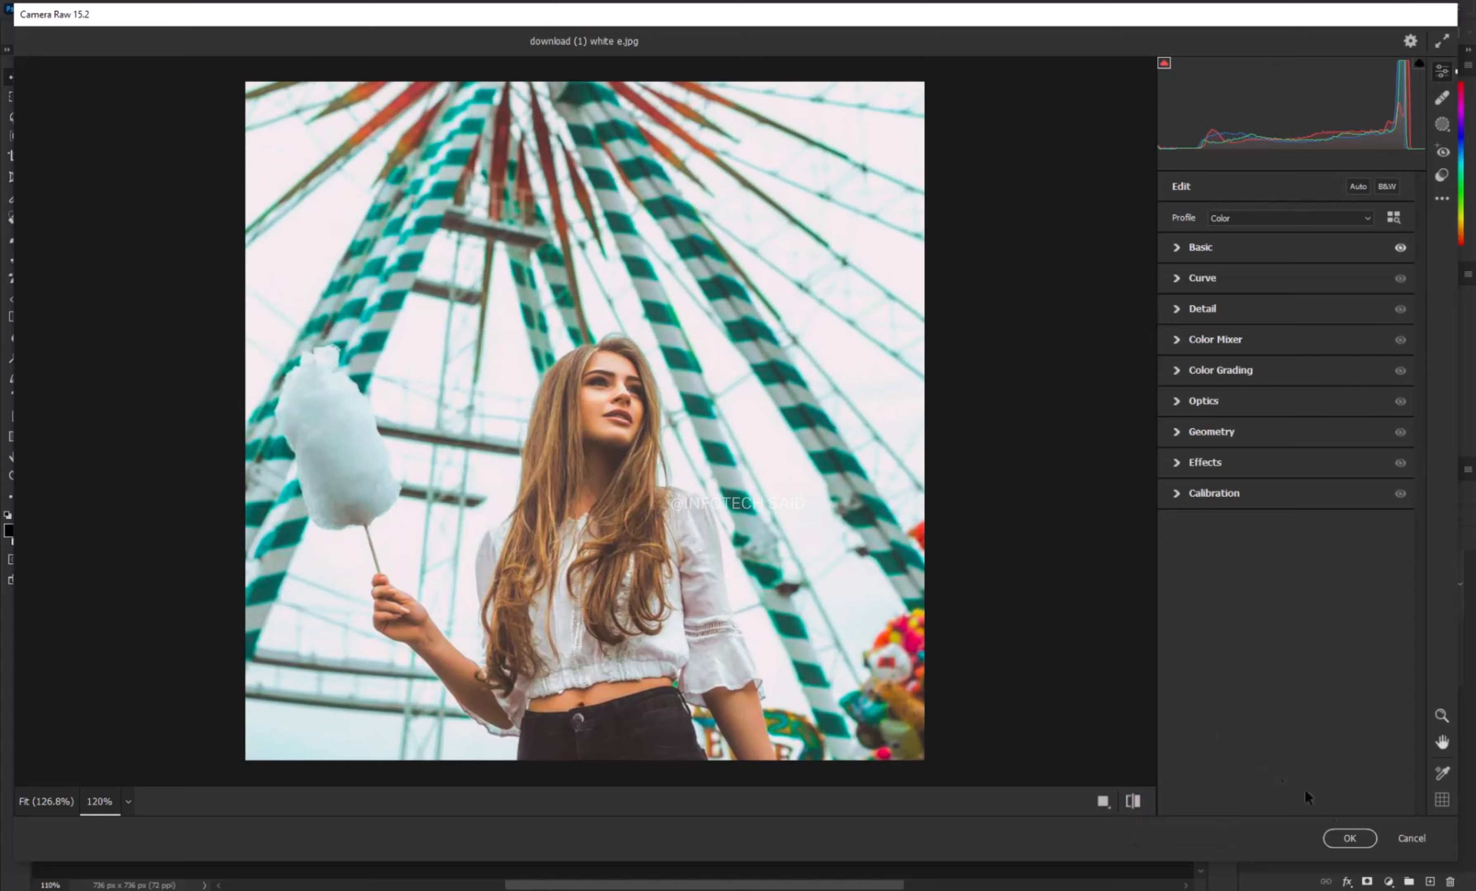
{"action": "left_click", "coordinate": [1349, 839]}
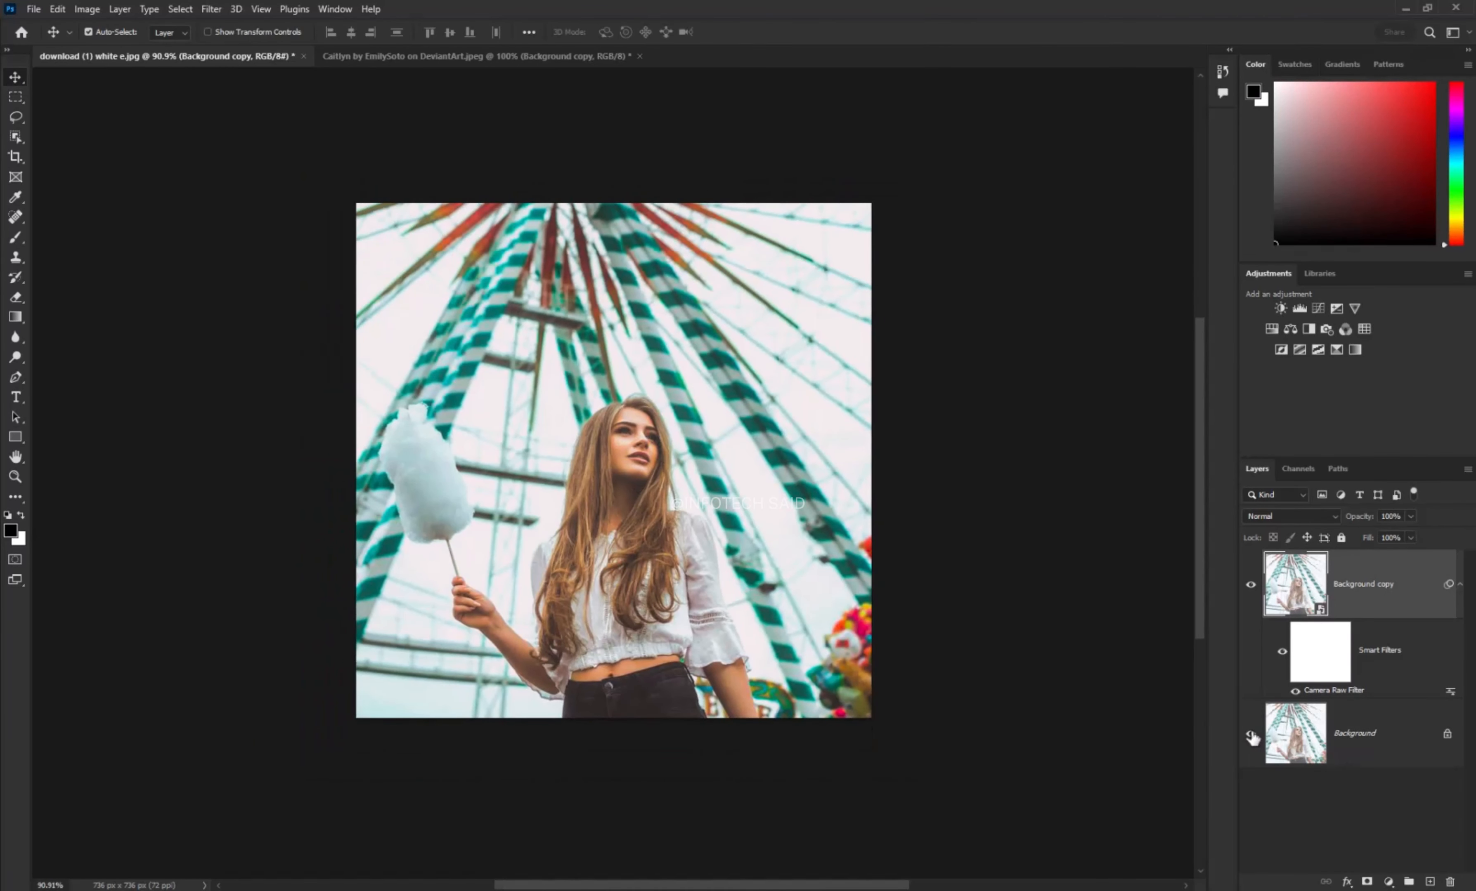
Step: Compare the filtered photo with the original Background layer by isolating that layer and restoring the others
{"action": "left_click", "coordinate": [1251, 737], "text": "alt"}
{"action": "left_click", "coordinate": [1251, 737], "text": "alt"}
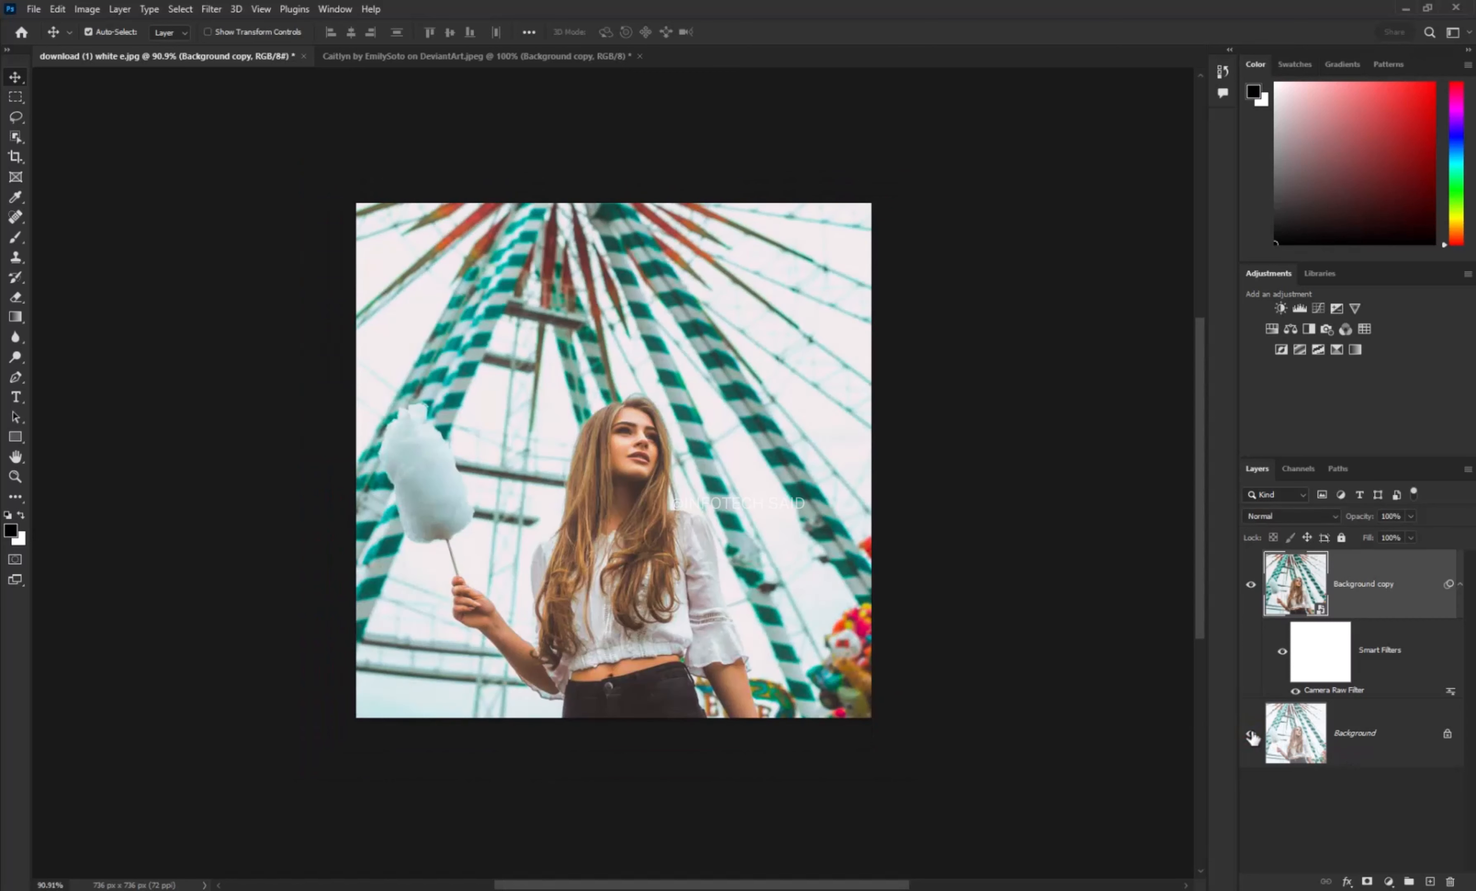
{"action": "scroll", "coordinate": [622, 435], "scroll_direction": "up", "scroll_amount": 2}
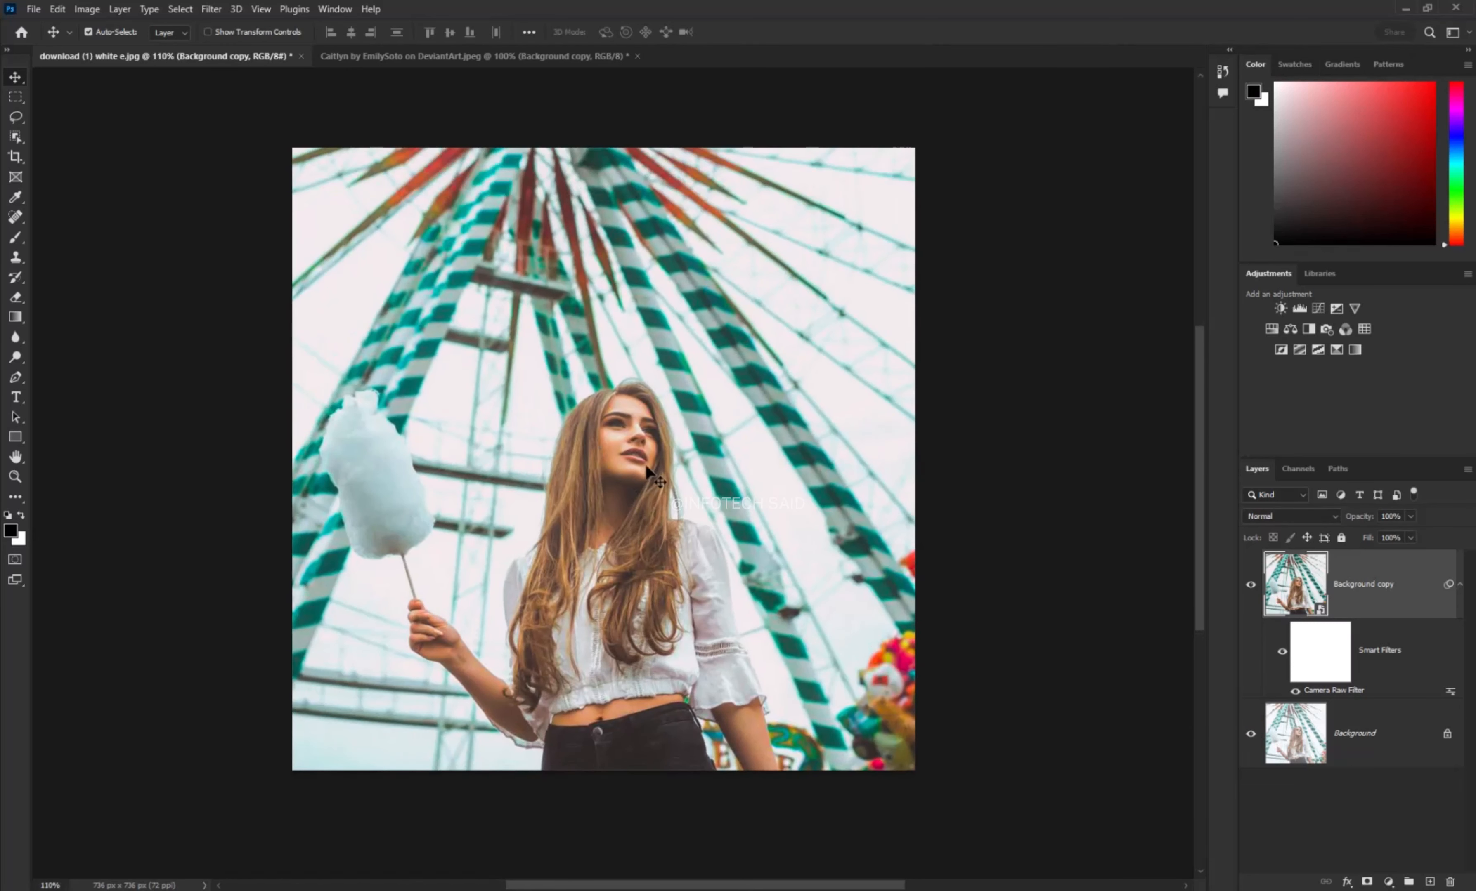
Step: Switch to the red-haired portrait document and open the Camera Raw filter on its Background copy layer
{"action": "left_click", "coordinate": [521, 57]}
{"action": "scroll", "coordinate": [807, 489], "scroll_direction": "down", "scroll_amount": 1}
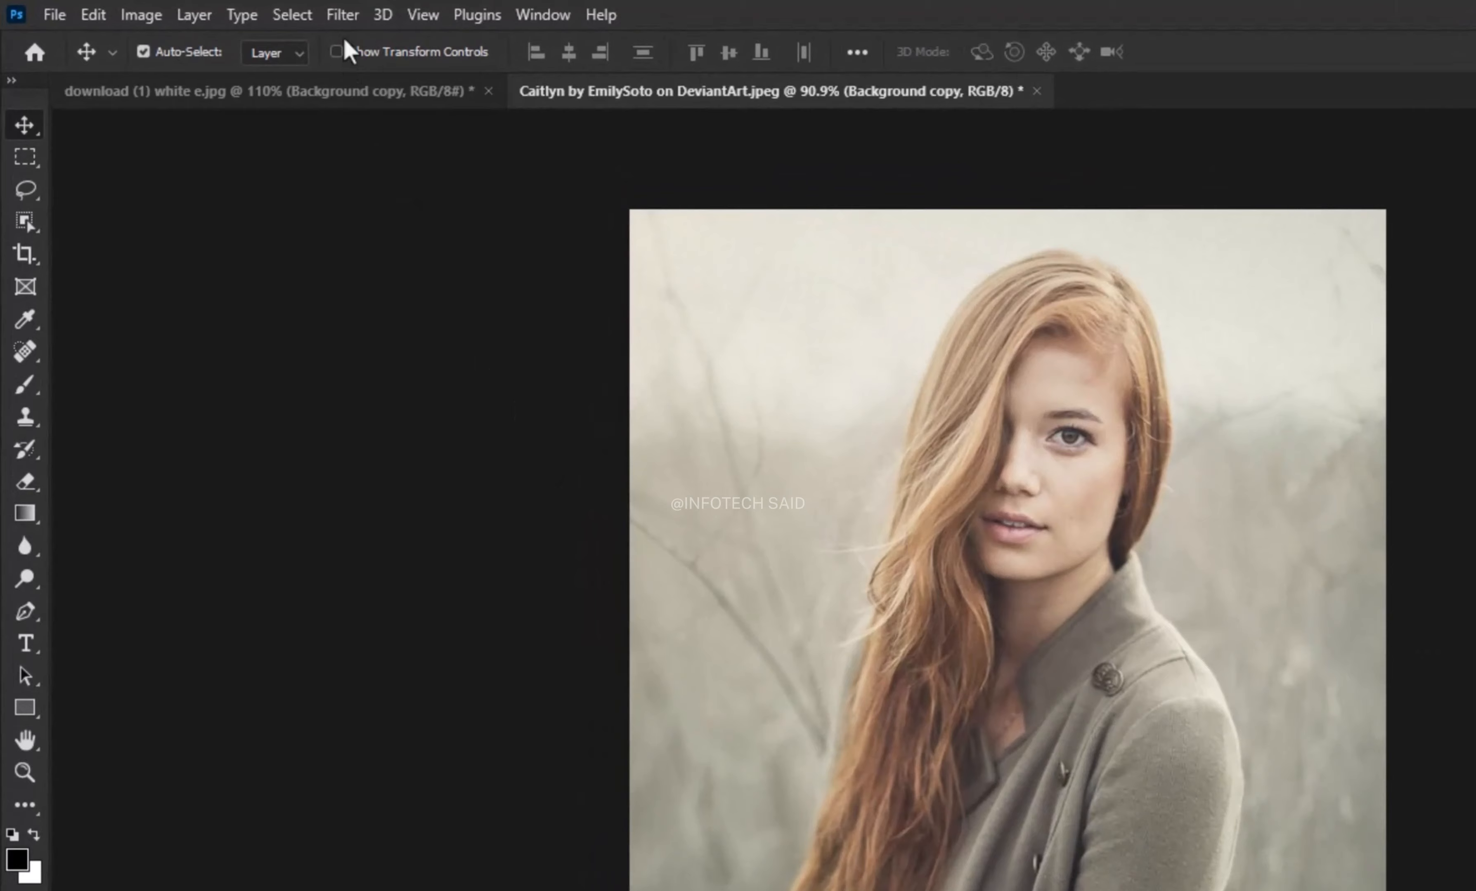
{"action": "left_click", "coordinate": [212, 11]}
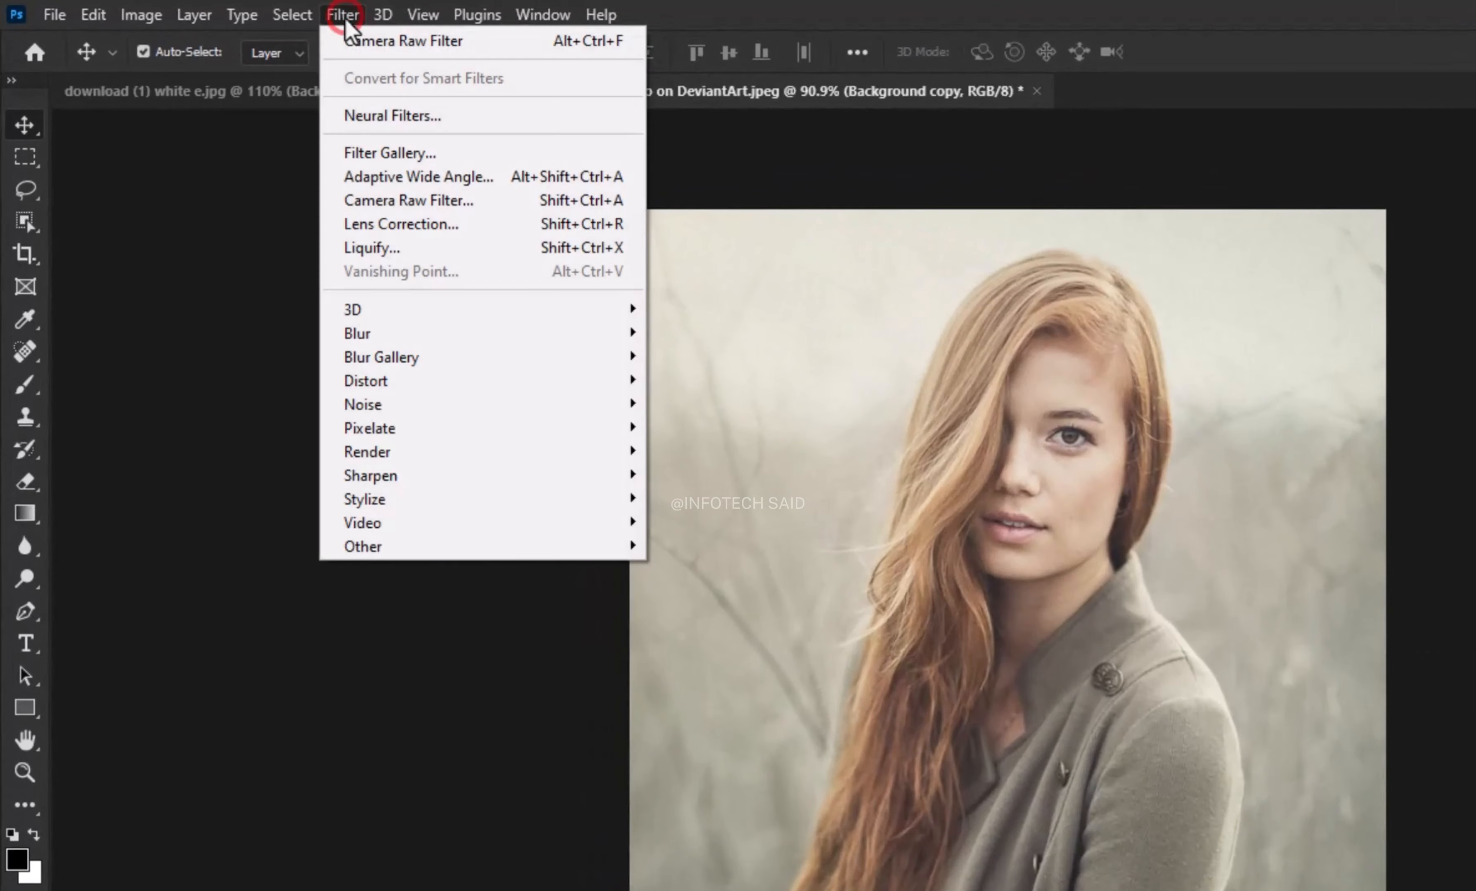
{"action": "left_click", "coordinate": [498, 203]}
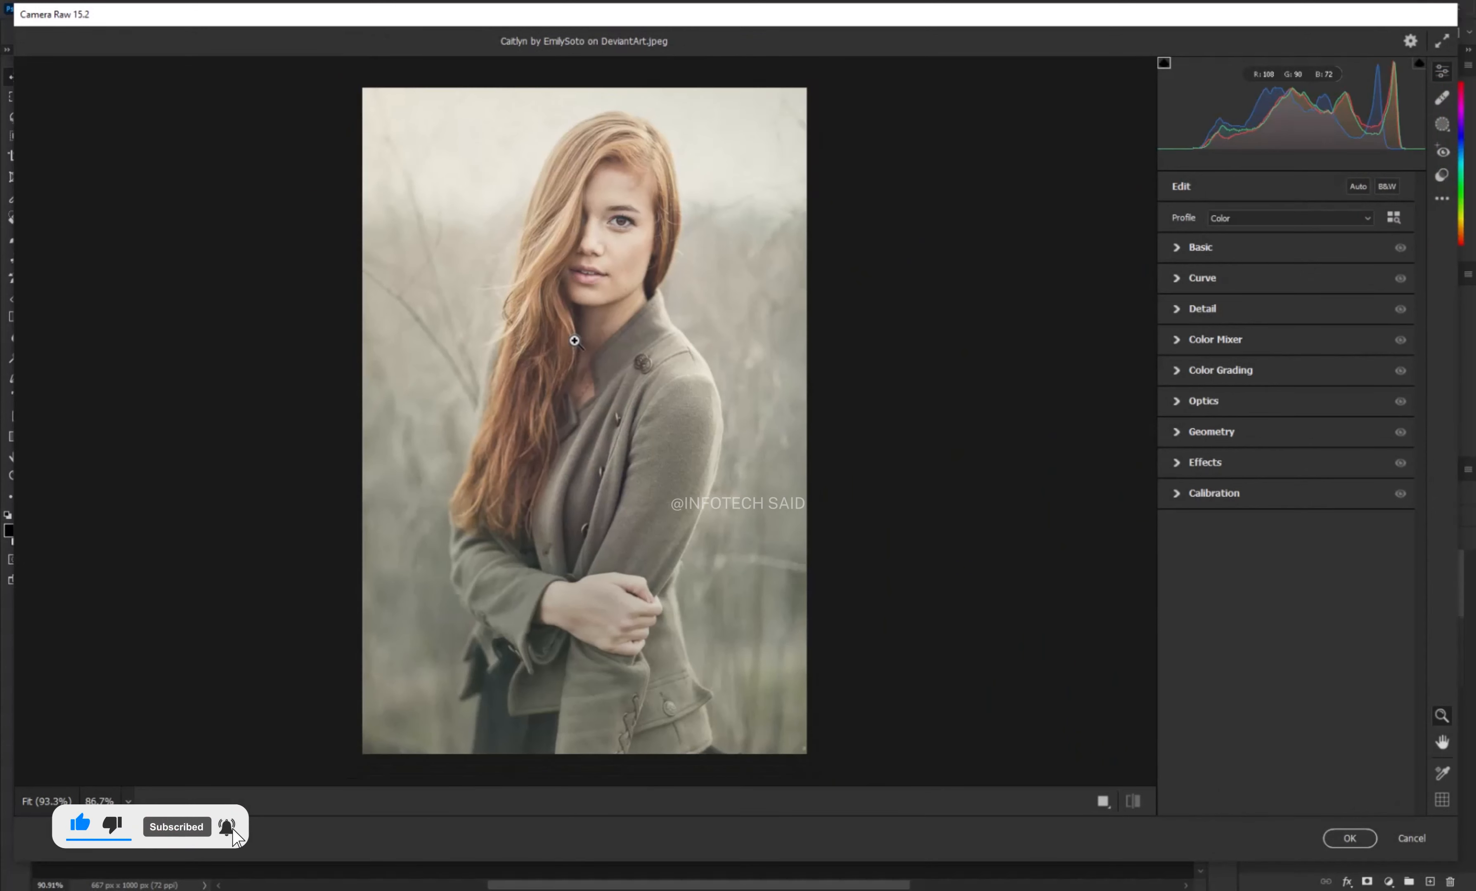
Step: Set the portrait's white balance to Custom and sample the woman's grey coat sleeve as the neutral colour
{"action": "left_click", "coordinate": [1176, 247]}
{"action": "left_click", "coordinate": [1367, 272]}
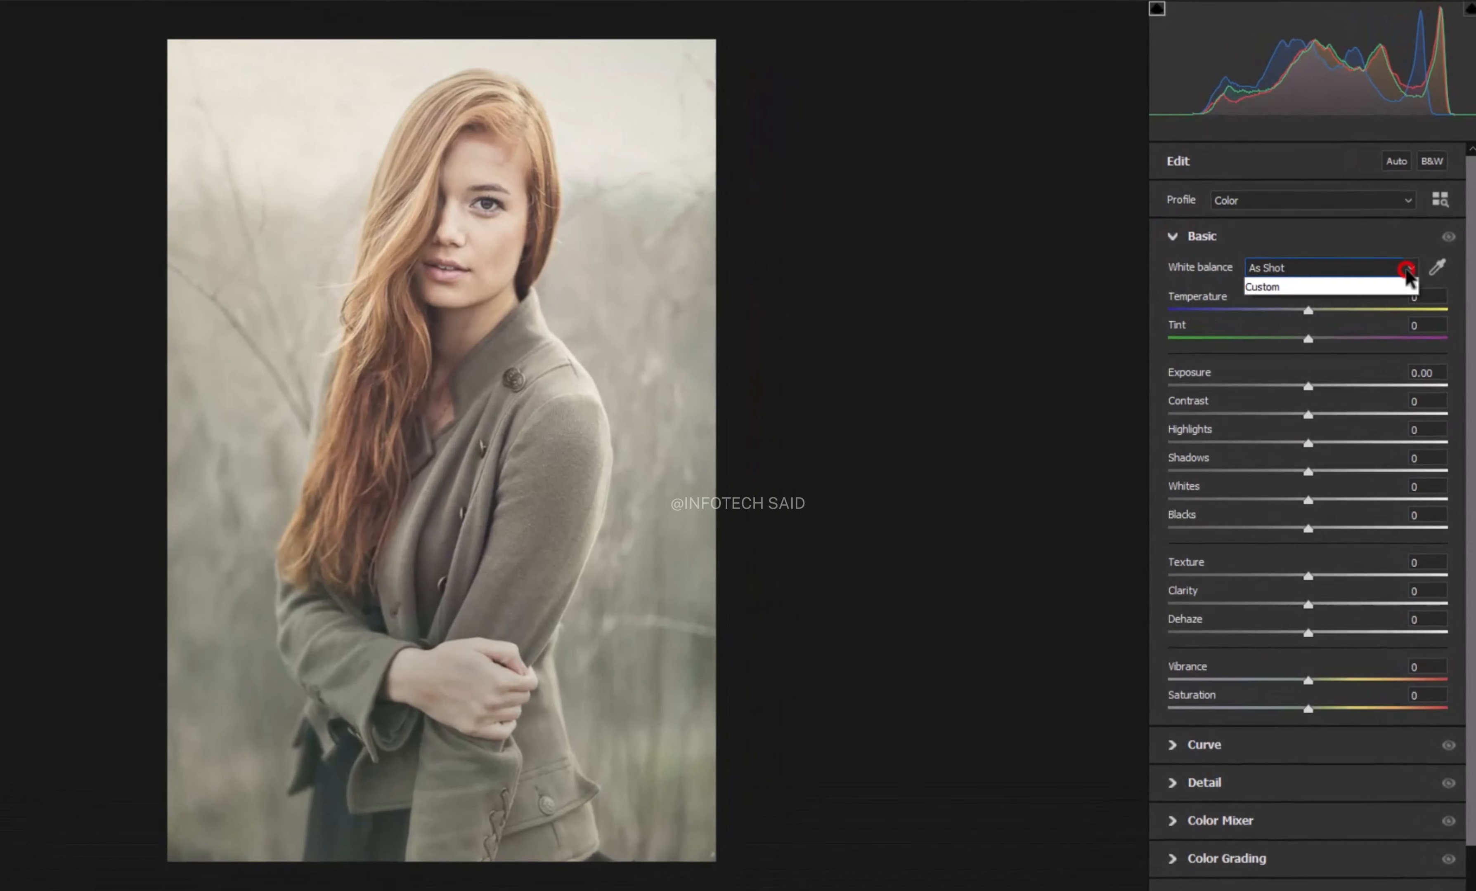
{"action": "left_click", "coordinate": [1378, 313]}
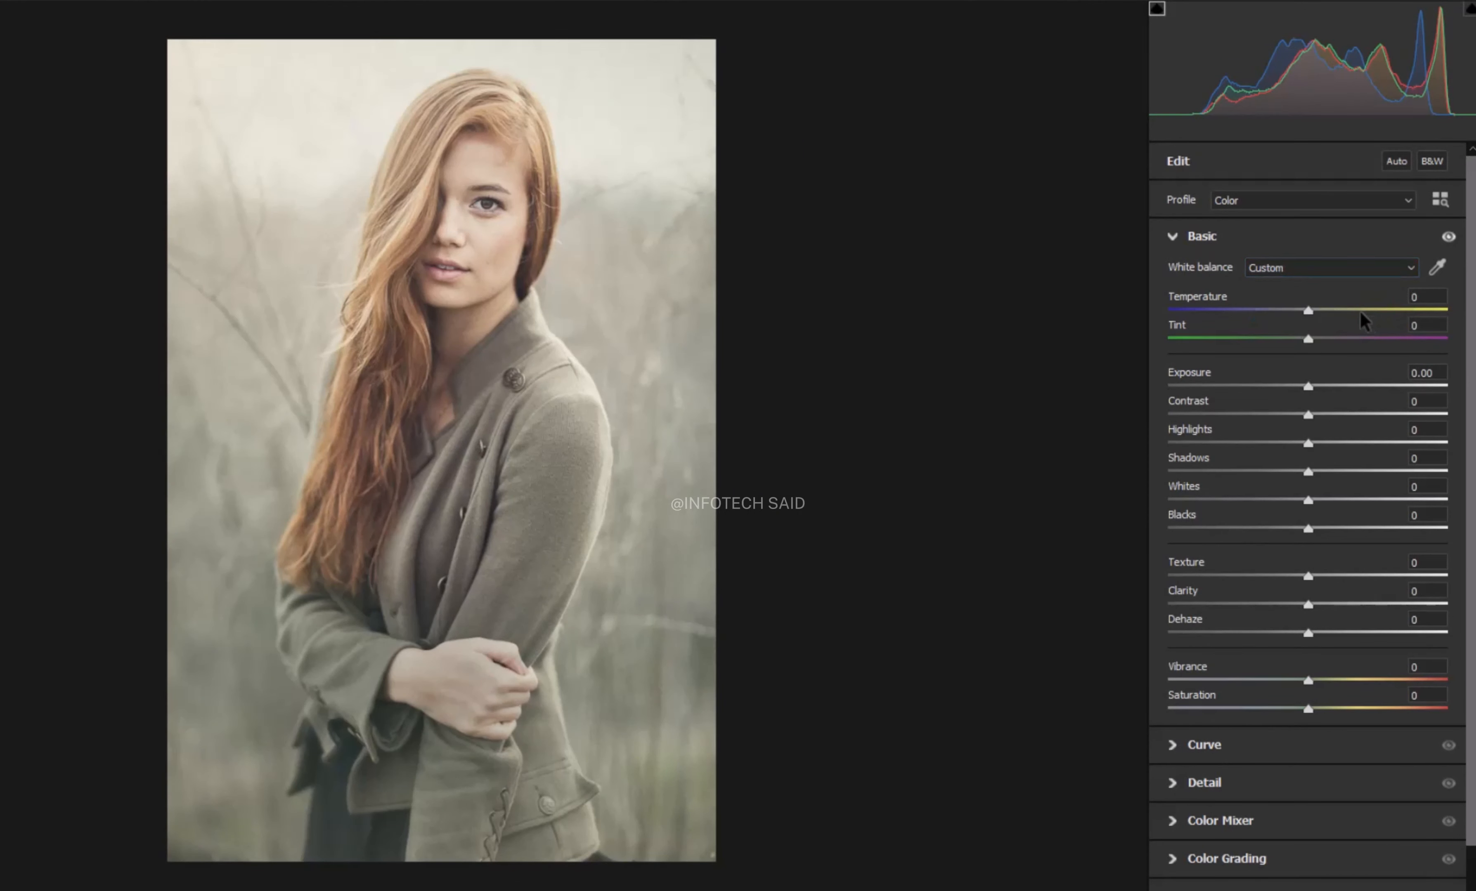
{"action": "left_click", "coordinate": [1438, 268]}
{"action": "left_click", "coordinate": [580, 517]}
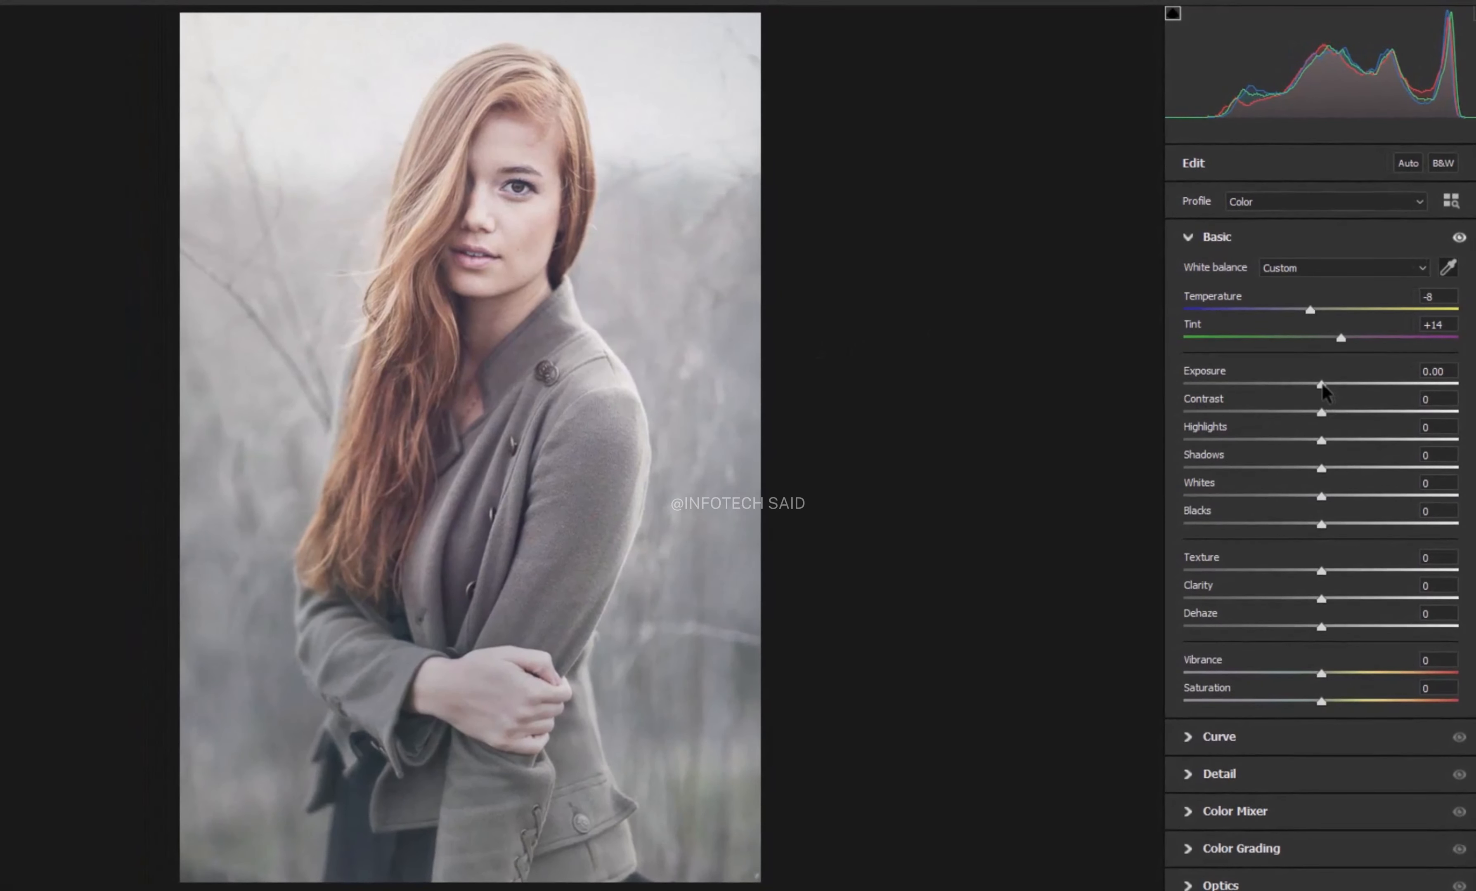
Step: Set Exposure -0.35, Contrast +30, Highlights -40, Shadows -39, Whites -25, Blacks -35, Texture +20, Clarity -20, Dehaze +20, Vibrance +15 and Saturation +10
{"action": "left_click_drag", "start_coordinate": [1321, 384], "coordinate": [1280, 525]}
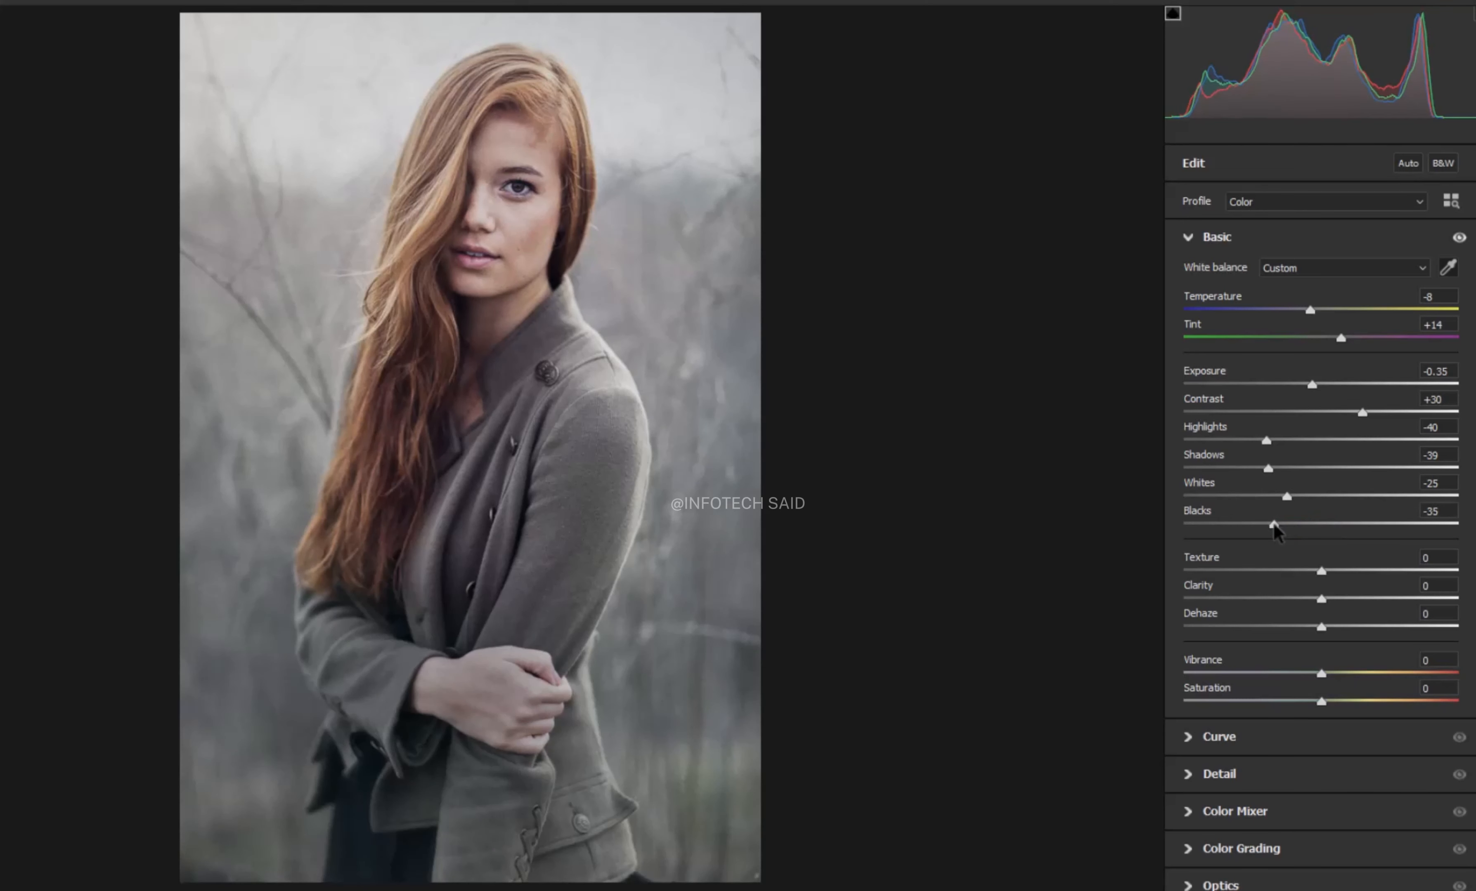
{"action": "left_click_drag", "start_coordinate": [1321, 570], "coordinate": [1346, 572]}
{"action": "left_click_drag", "start_coordinate": [1320, 599], "coordinate": [1339, 672]}
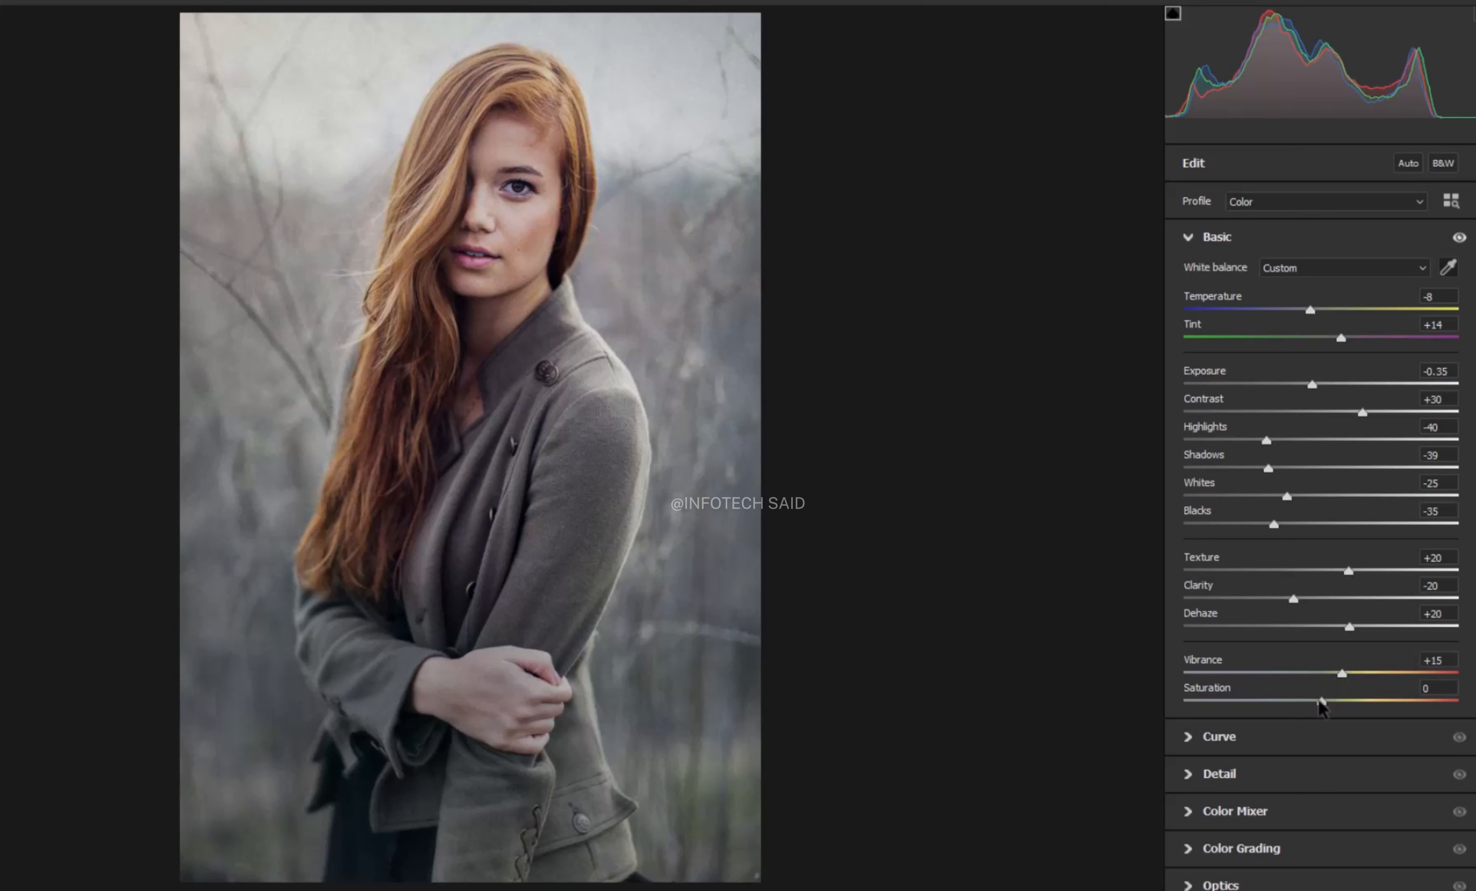
{"action": "left_click_drag", "start_coordinate": [1319, 702], "coordinate": [1335, 701]}
Step: Refine the portrait by setting Exposure to -0.60 and Temperature to -10, and lower Blacks slightly
{"action": "left_click_drag", "start_coordinate": [1312, 388], "coordinate": [1304, 388]}
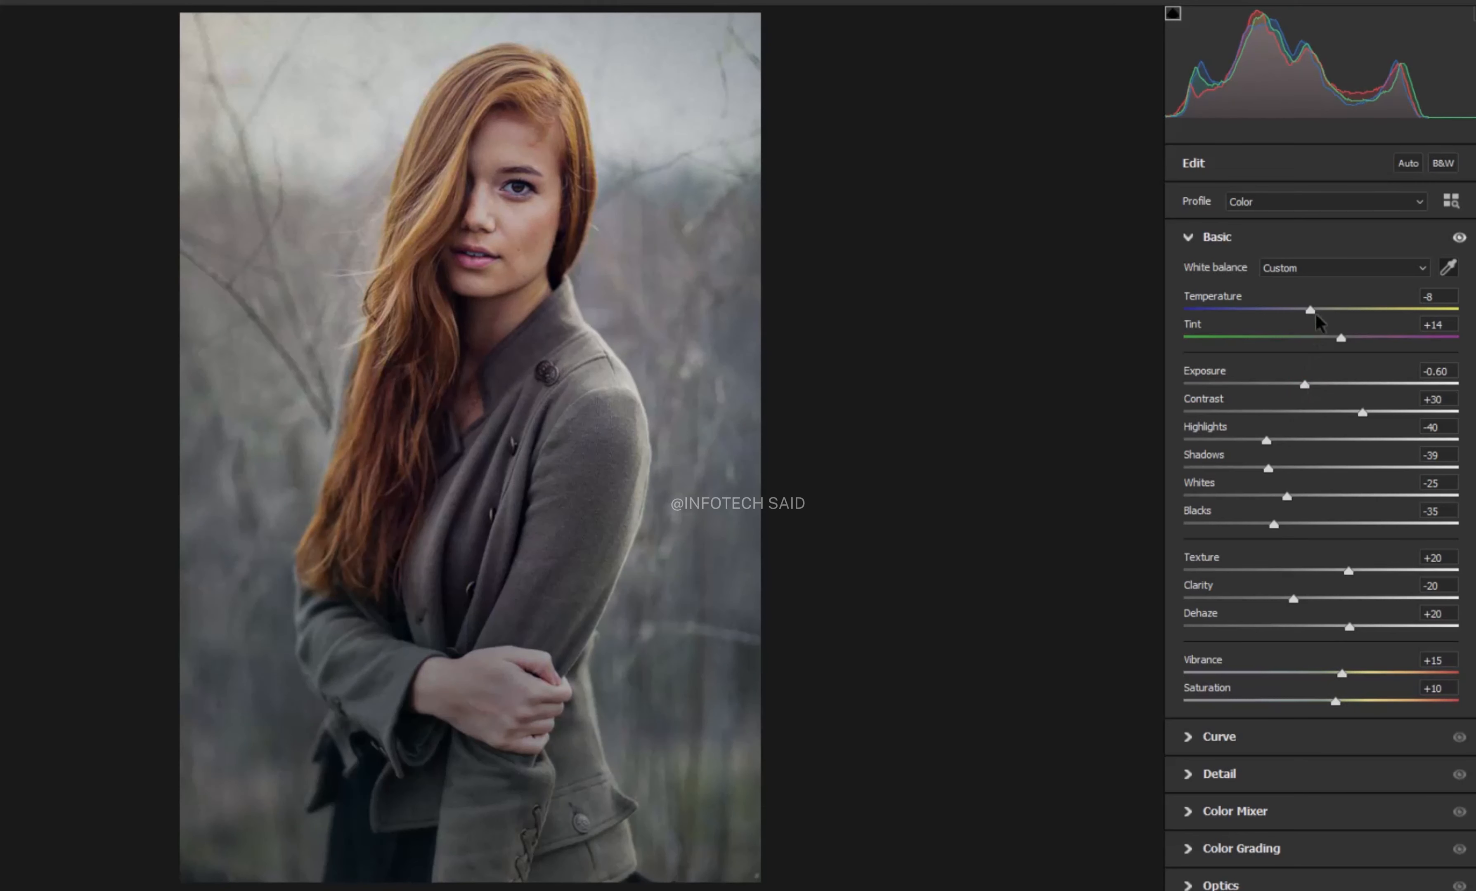
{"action": "left_click_drag", "start_coordinate": [1309, 309], "coordinate": [1308, 313]}
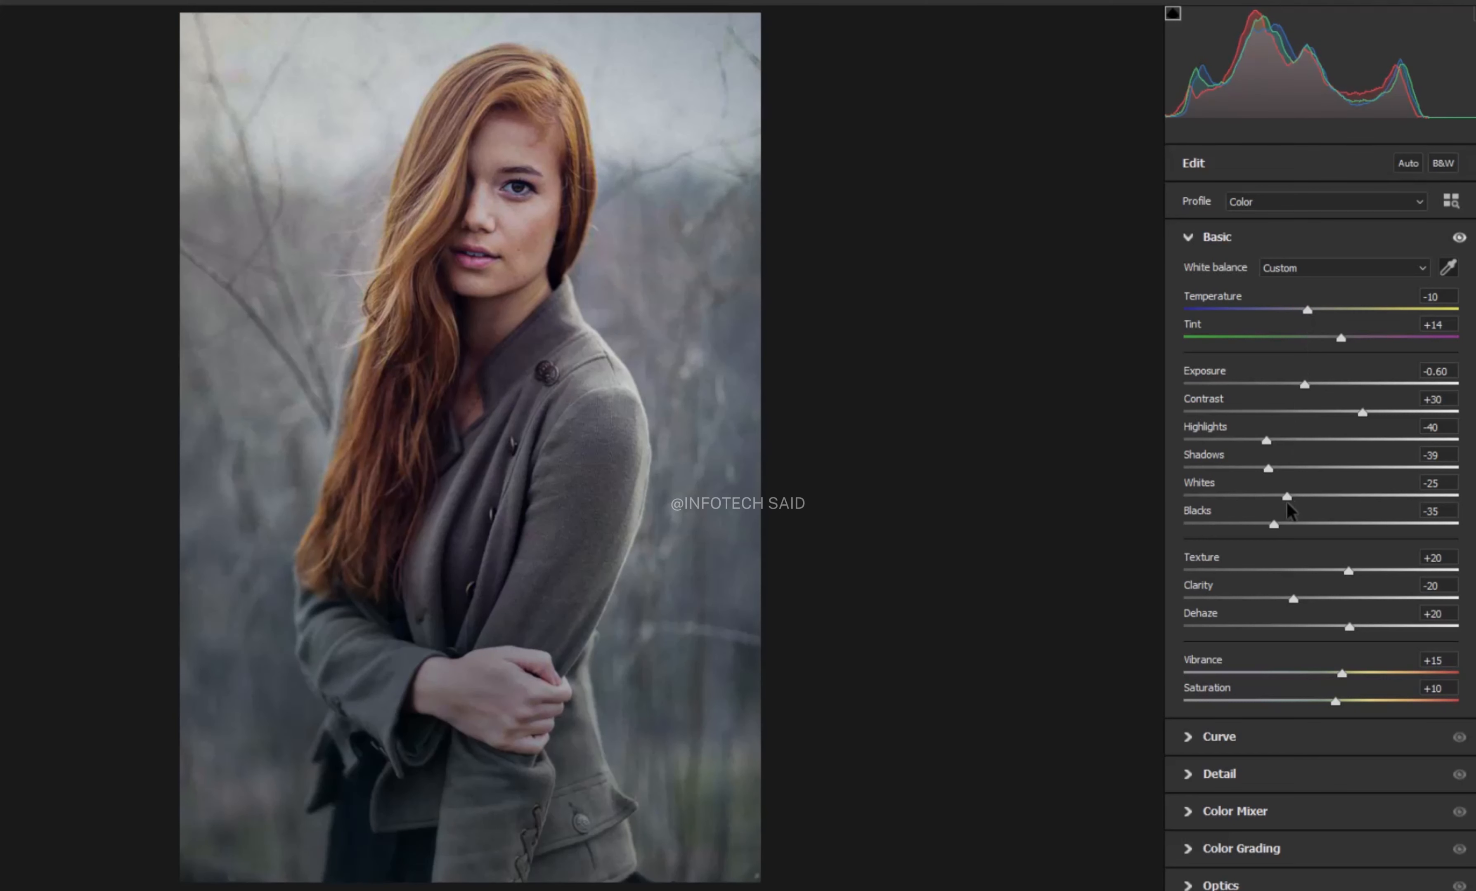
{"action": "left_click_drag", "start_coordinate": [1275, 525], "coordinate": [1272, 526]}
{"action": "left_click", "coordinate": [1189, 236]}
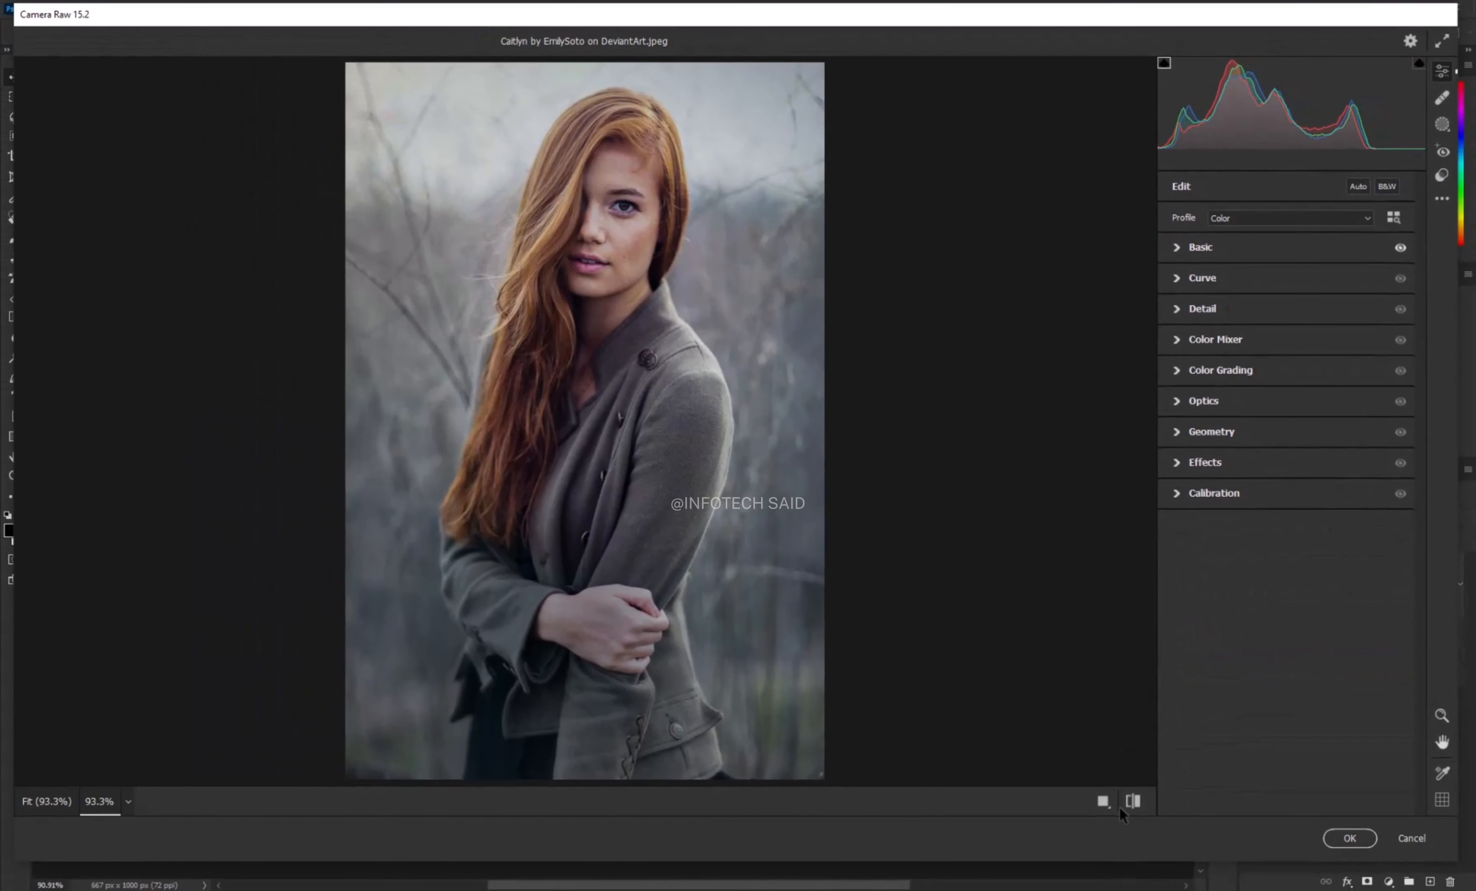
Step: Compare the adjusted portrait with its default settings and apply the Camera Raw filter
{"action": "left_click", "coordinate": [1132, 801]}
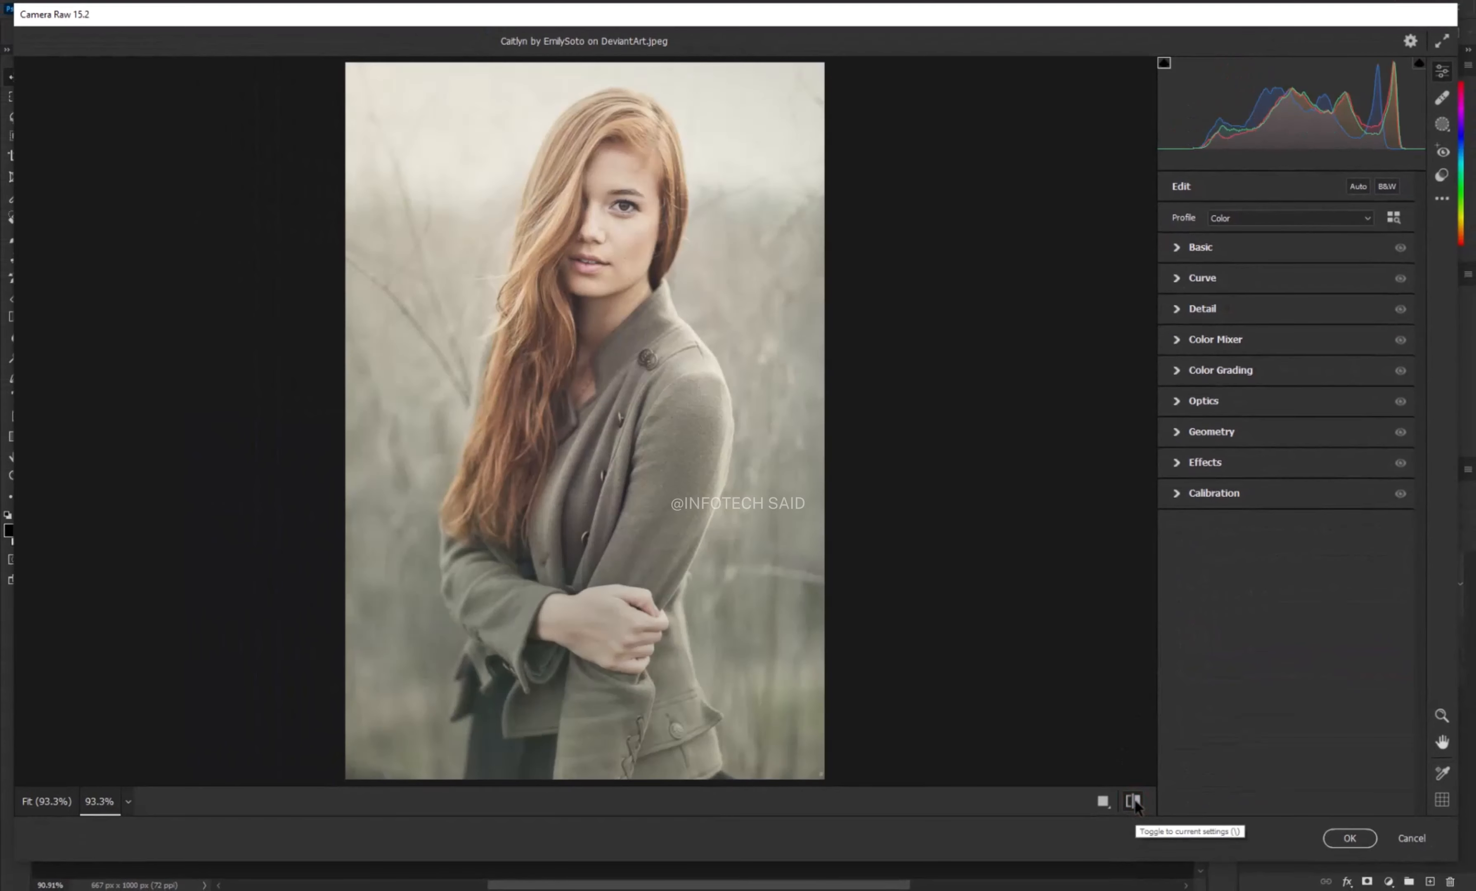
{"action": "left_click", "coordinate": [1132, 802]}
{"action": "scroll", "coordinate": [1012, 723], "scroll_direction": "down", "scroll_amount": 1}
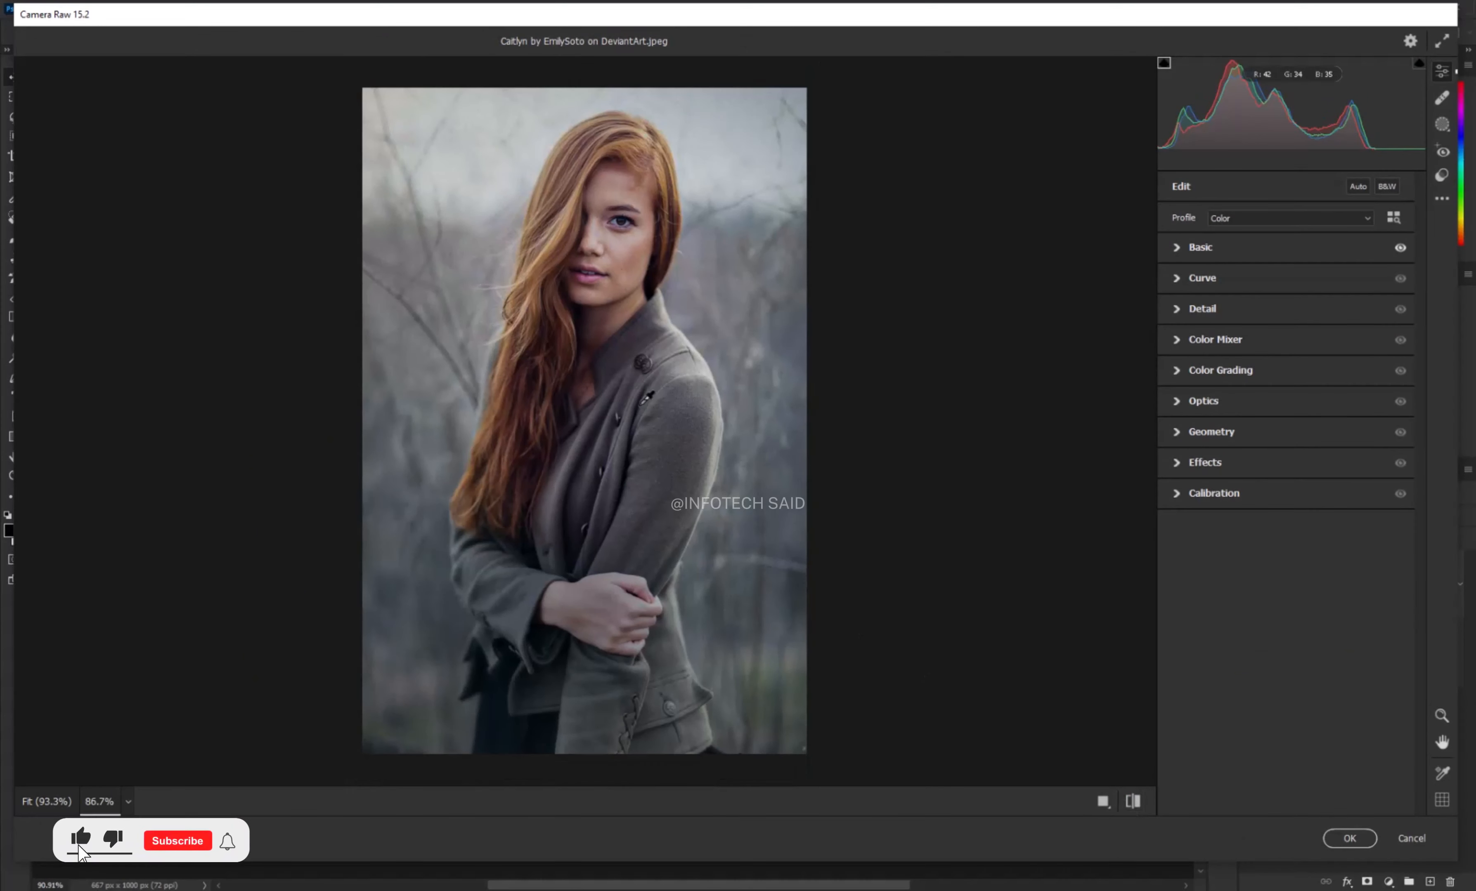
{"action": "left_click", "coordinate": [1335, 838]}
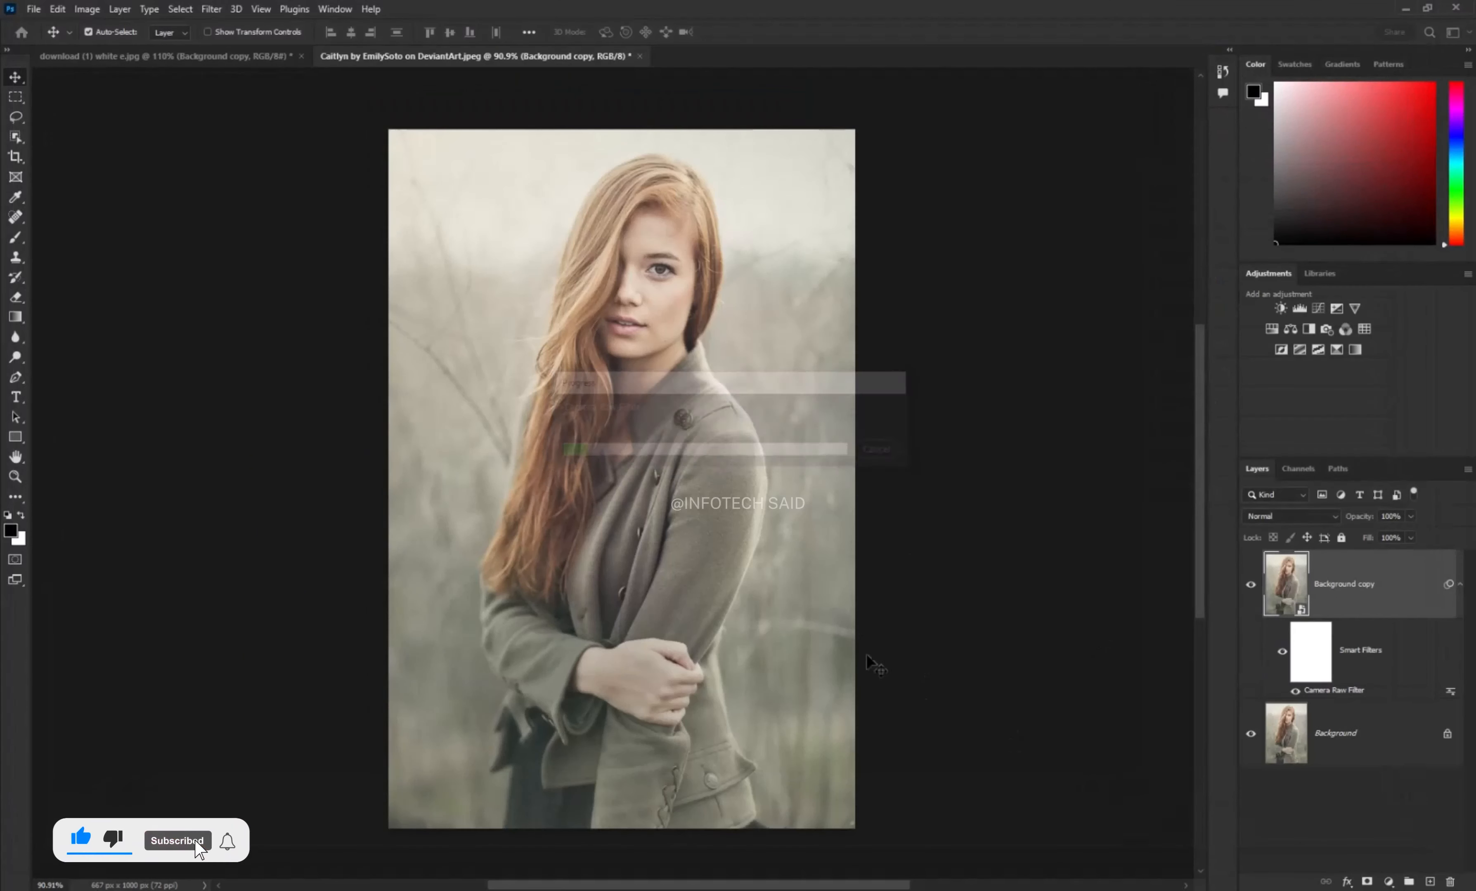
Step: Compare the filtered portrait with its original Background layer by isolating that layer and restoring the others
{"action": "left_click", "coordinate": [1250, 734], "text": "alt"}
{"action": "left_click", "coordinate": [1250, 733], "text": "alt"}
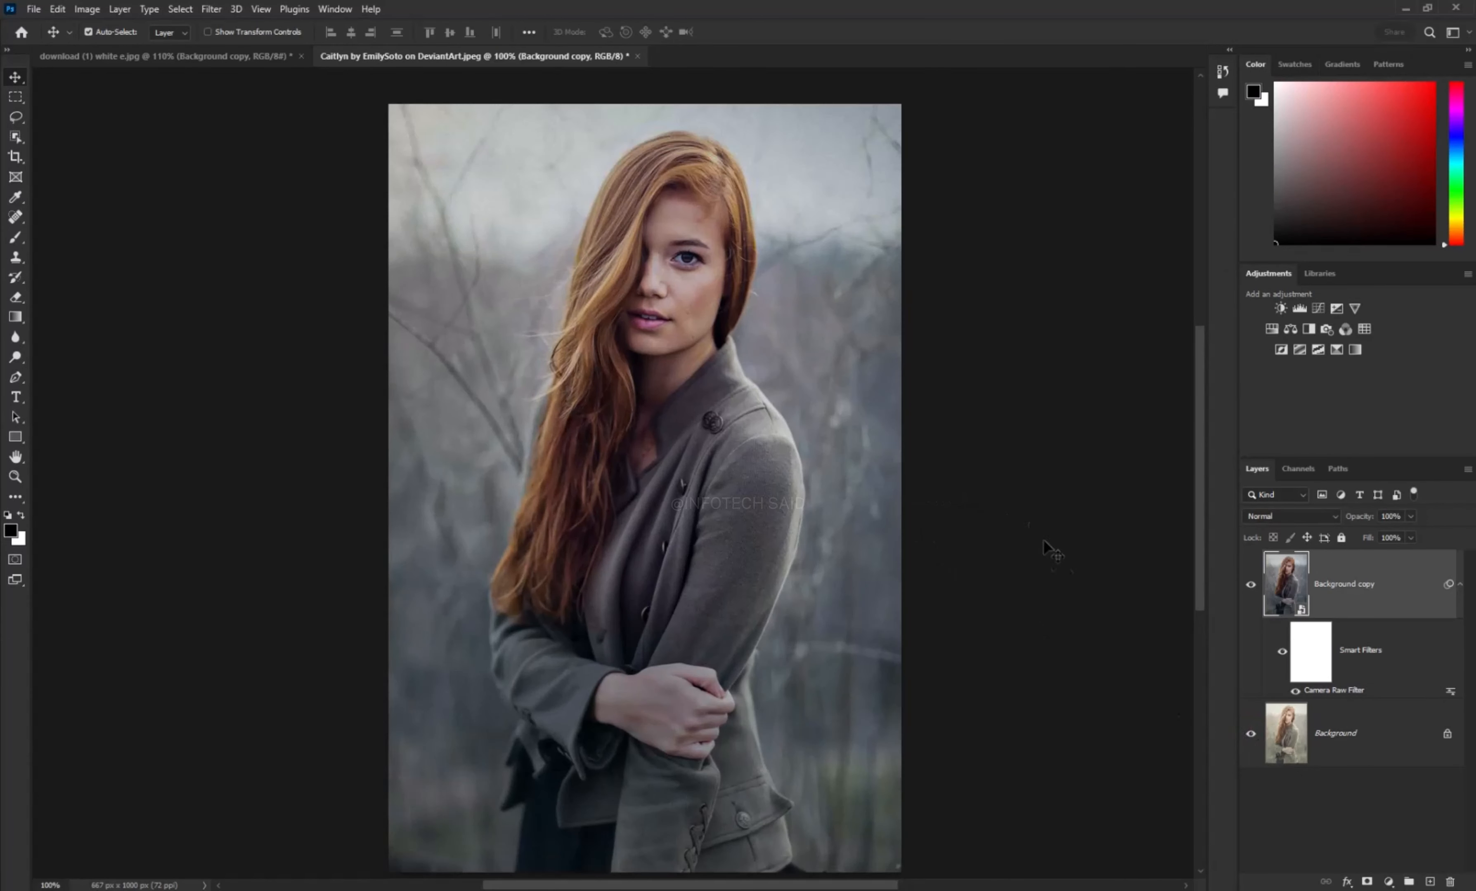